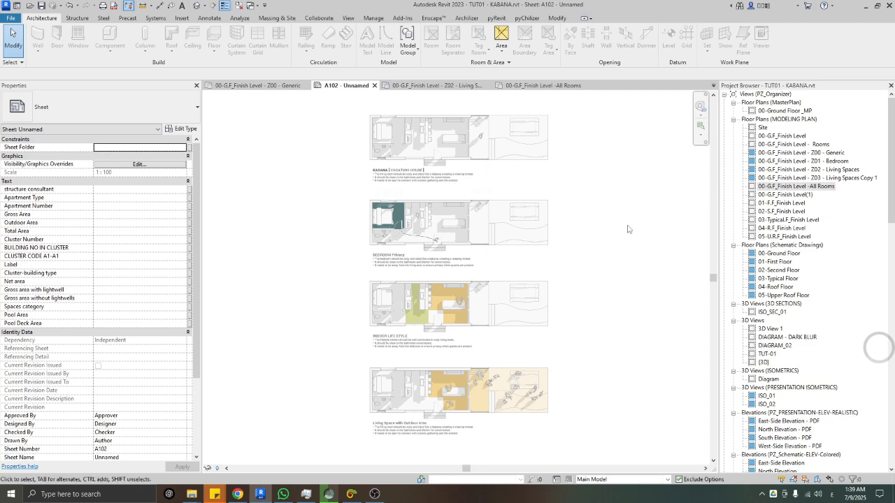
Open the default 3D view and examine the kabana's rooms, terrace and outdoor area from several angles.
{"action": "key", "text": "3"}
{"action": "key", "text": "d"}
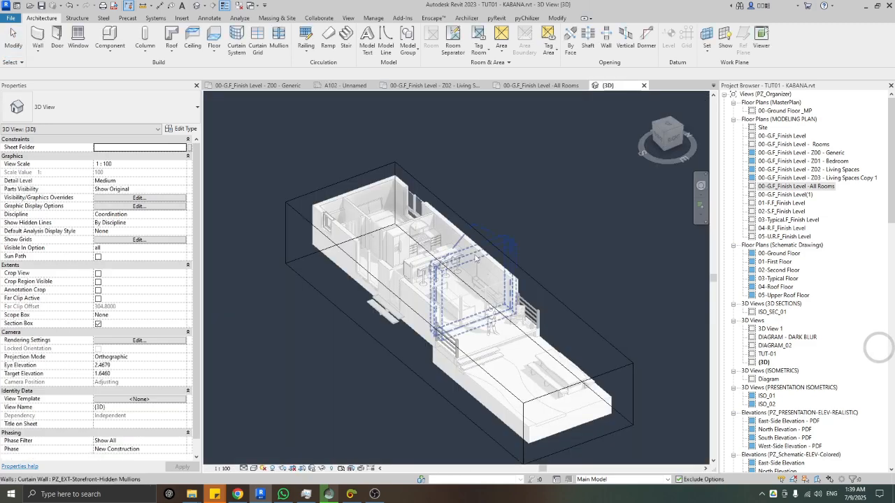
{"action": "middle_click_drag", "start_coordinate": [526, 211], "coordinate": [566, 244], "text": "shift"}
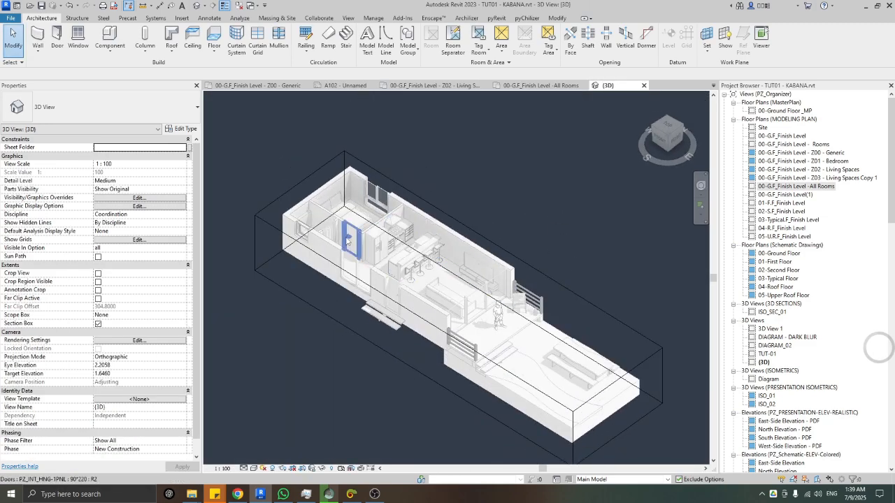
{"action": "scroll", "coordinate": [343, 211], "scroll_direction": "up", "scroll_amount": 3}
{"action": "middle_click_drag", "start_coordinate": [344, 216], "coordinate": [366, 253], "text": "shift"}
{"action": "middle_click_drag", "start_coordinate": [416, 265], "coordinate": [378, 242]}
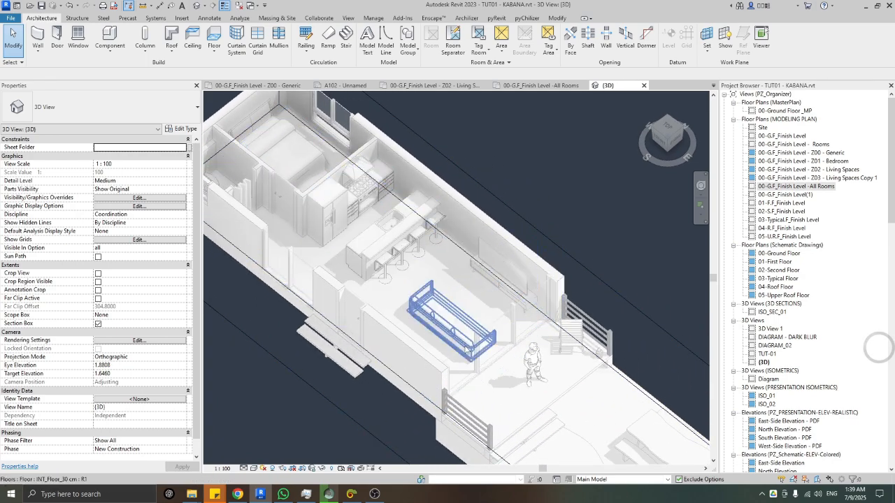
{"action": "middle_click_drag", "start_coordinate": [458, 332], "coordinate": [448, 294], "text": "shift"}
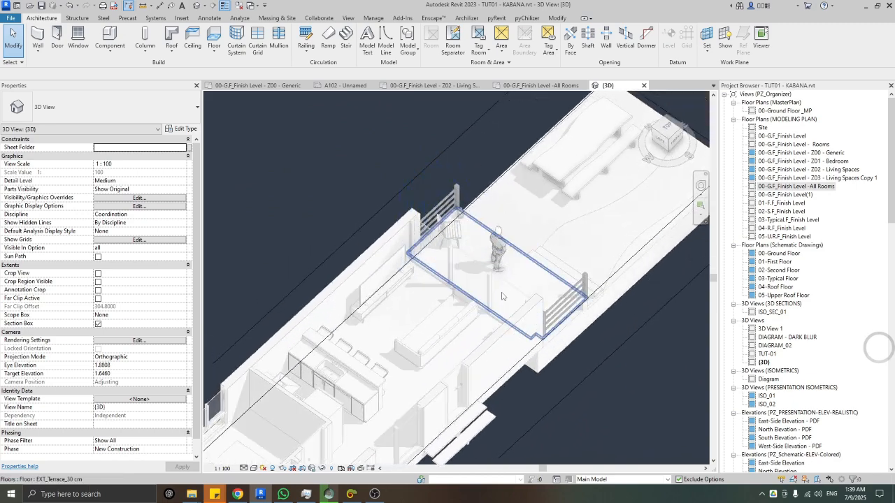
{"action": "middle_click_drag", "start_coordinate": [413, 340], "coordinate": [546, 314], "text": "shift"}
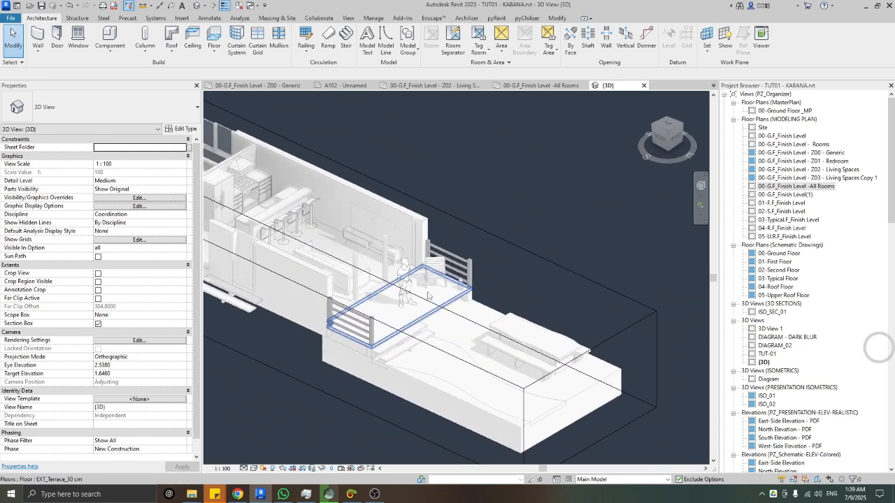
{"action": "middle_click_drag", "start_coordinate": [462, 394], "coordinate": [539, 221], "text": "shift"}
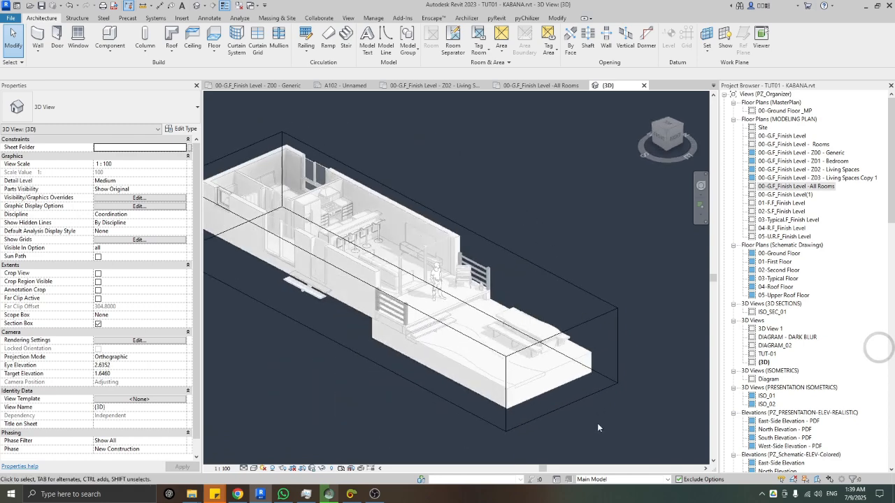
Make Living Outdoor the active design option and examine the people placed on the terrace and around the outdoor table.
{"action": "left_click", "coordinate": [607, 481]}
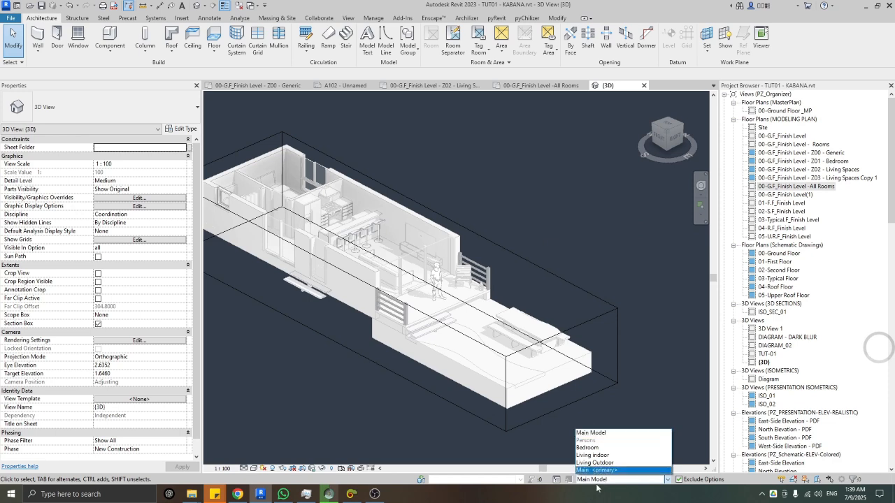
{"action": "key", "text": "Up"}
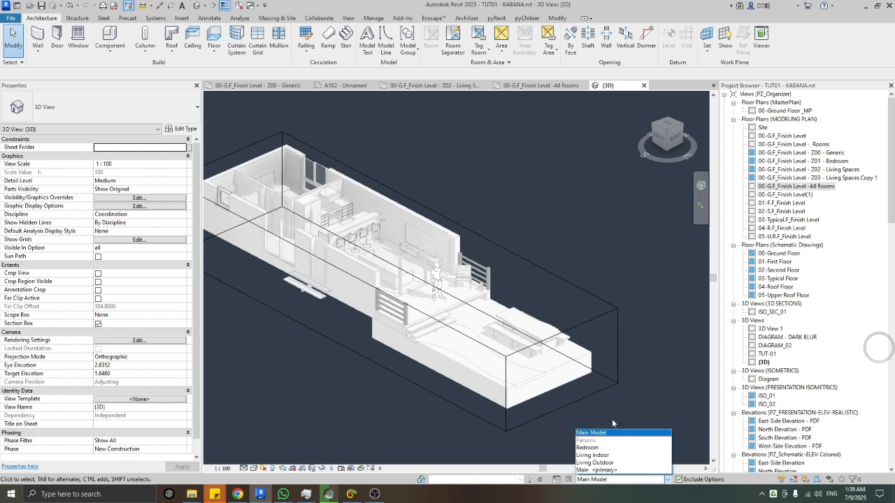
{"action": "left_click", "coordinate": [606, 463]}
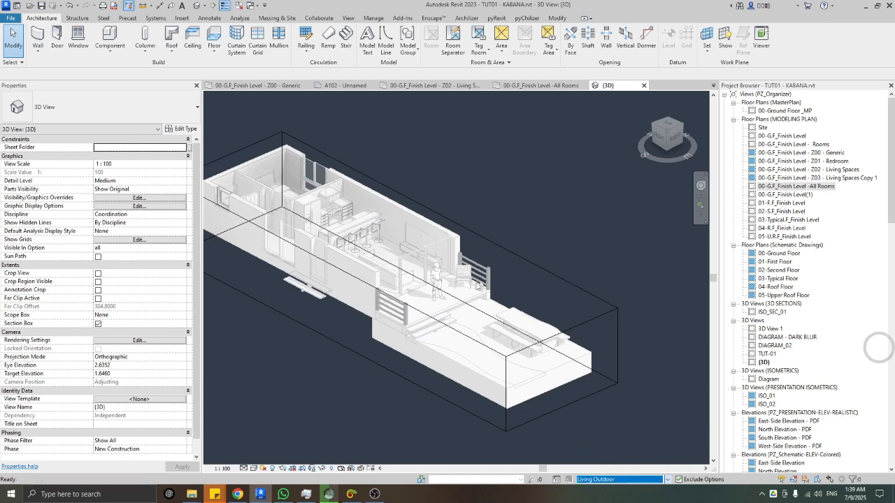
{"action": "scroll", "coordinate": [478, 286], "scroll_direction": "up", "scroll_amount": 2}
{"action": "middle_click_drag", "start_coordinate": [573, 274], "coordinate": [566, 316], "text": "shift"}
{"action": "scroll", "coordinate": [556, 295], "scroll_direction": "down", "scroll_amount": 1}
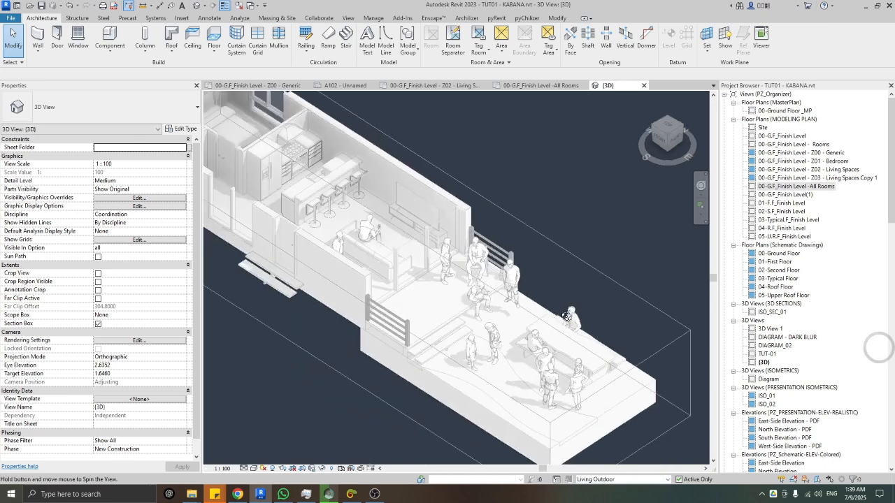
{"action": "scroll", "coordinate": [566, 317], "scroll_direction": "down", "scroll_amount": 3}
{"action": "scroll", "coordinate": [410, 279], "scroll_direction": "up", "scroll_amount": 4}
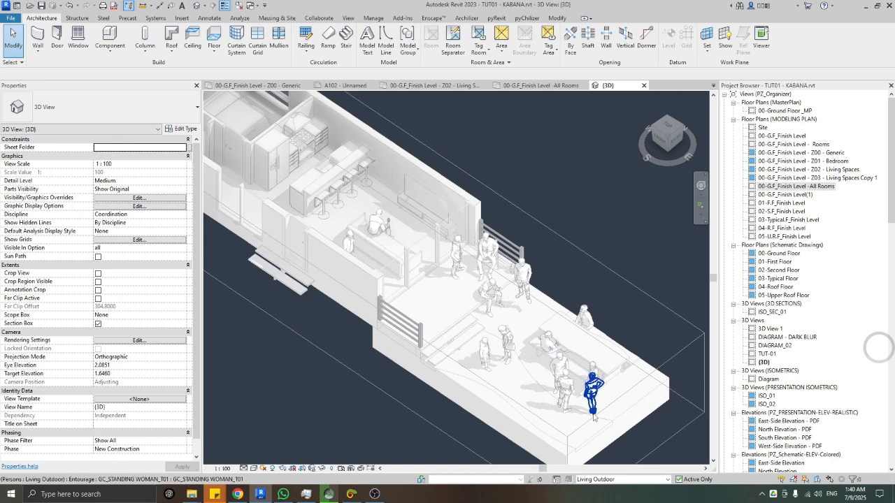
{"action": "scroll", "coordinate": [573, 378], "scroll_direction": "up", "scroll_amount": 3}
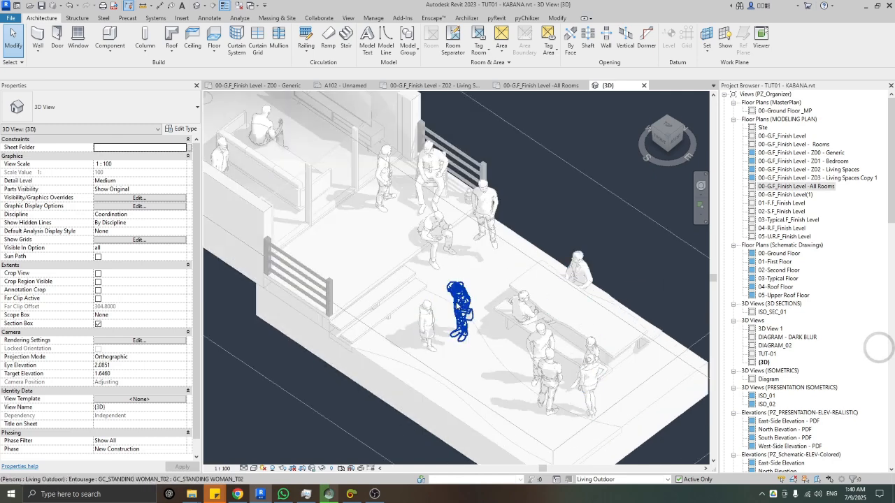
{"action": "middle_click_drag", "start_coordinate": [462, 279], "coordinate": [454, 310]}
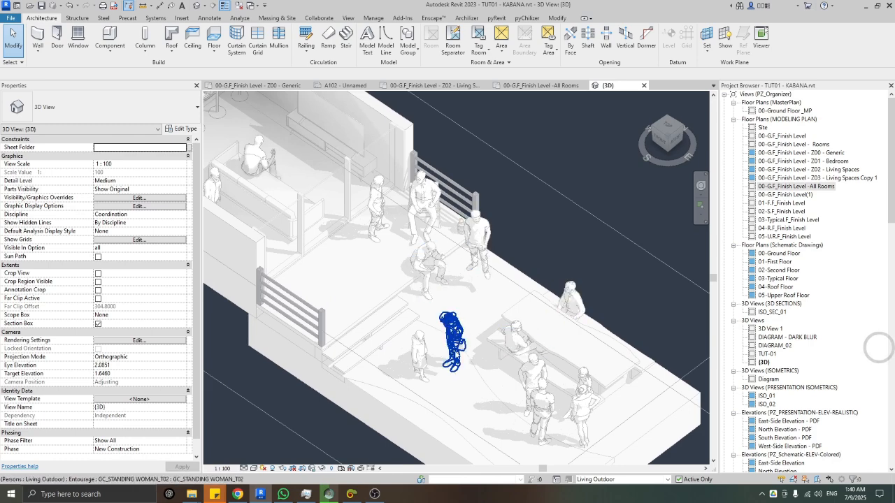
{"action": "middle_click_drag", "start_coordinate": [414, 302], "coordinate": [466, 340]}
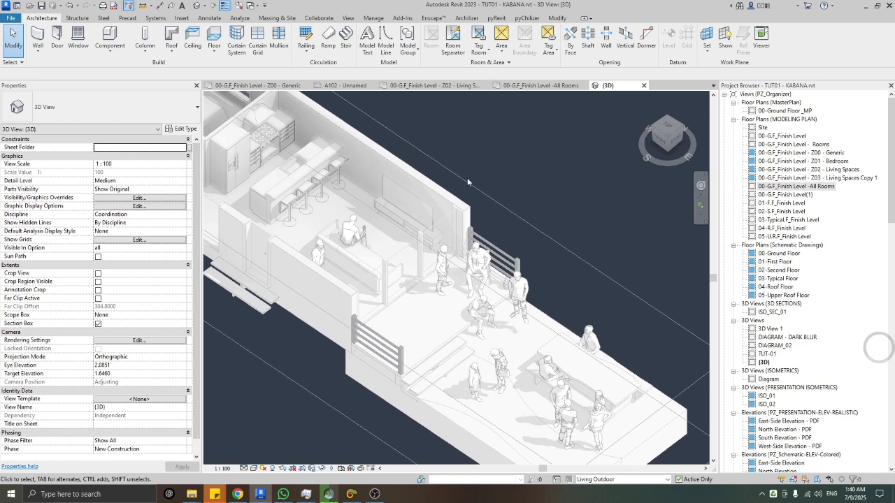
{"action": "middle_click_drag", "start_coordinate": [503, 292], "coordinate": [489, 257]}
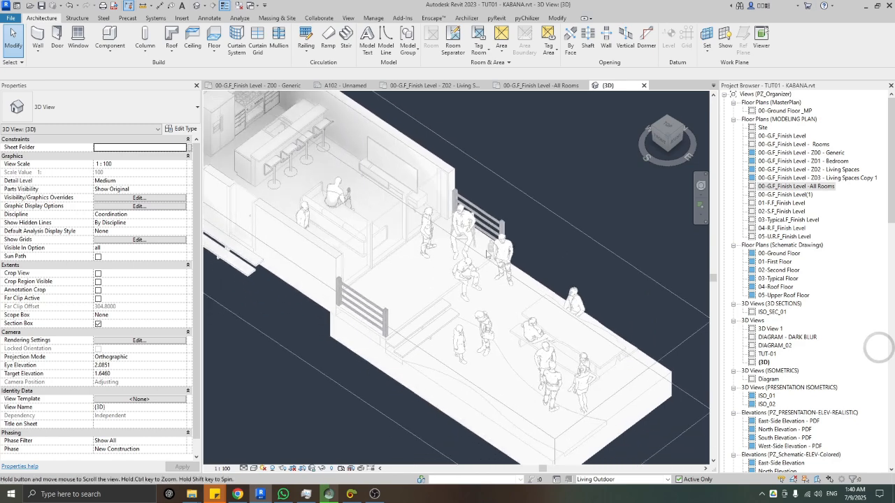
Switch the active design option to Living indoor and examine the people in the kitchen and living room.
{"action": "left_click", "coordinate": [629, 479]}
{"action": "left_click", "coordinate": [592, 455]}
{"action": "scroll", "coordinate": [490, 303], "scroll_direction": "up", "scroll_amount": 3}
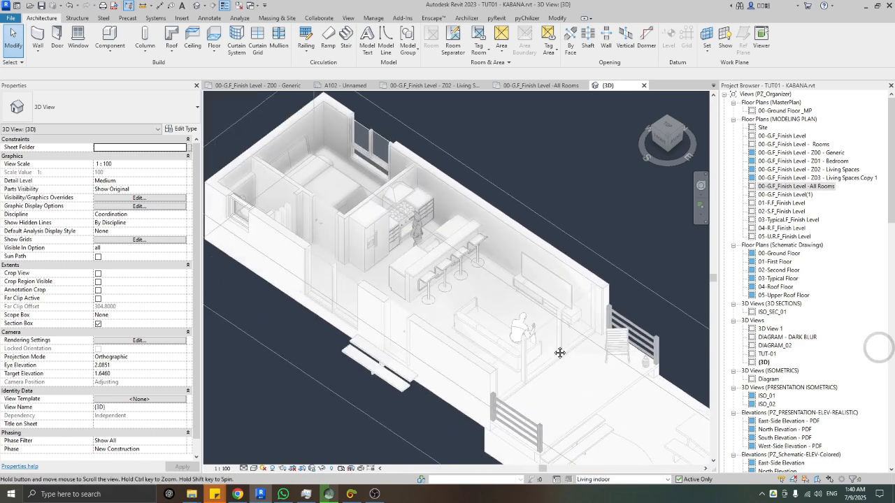
{"action": "scroll", "coordinate": [491, 304], "scroll_direction": "up", "scroll_amount": 2}
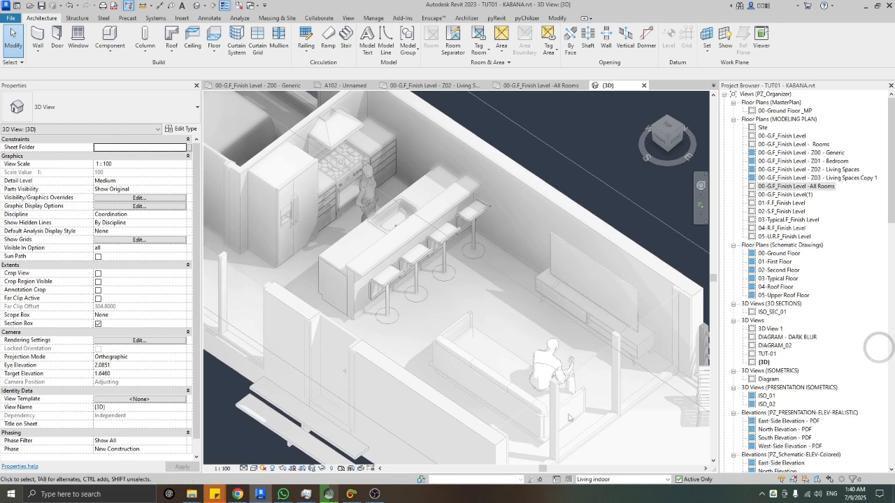
{"action": "scroll", "coordinate": [494, 320], "scroll_direction": "down", "scroll_amount": 4}
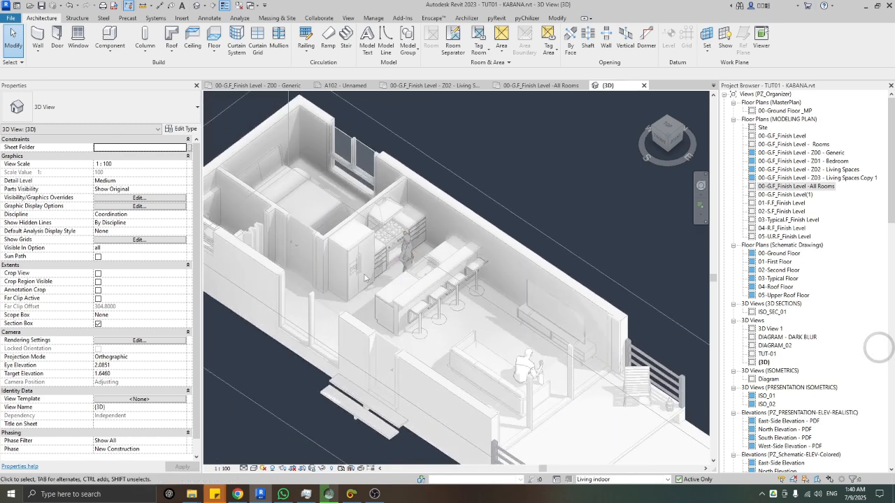
{"action": "scroll", "coordinate": [513, 321], "scroll_direction": "up", "scroll_amount": 3}
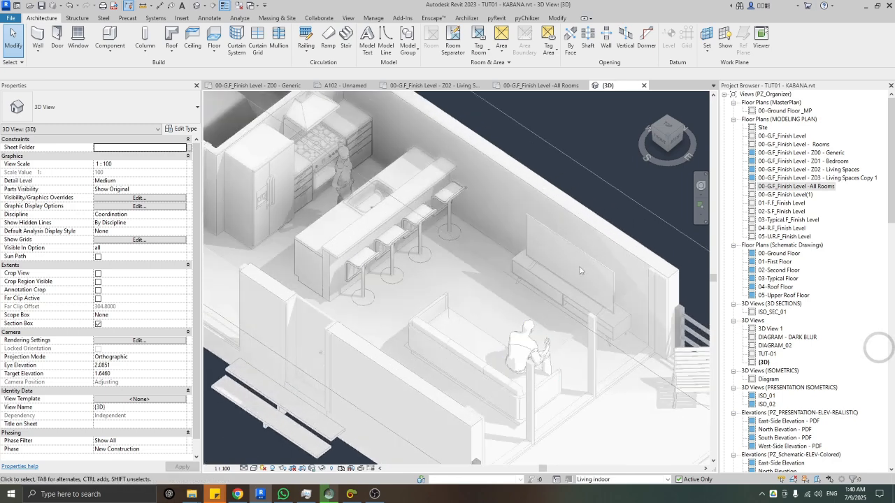
{"action": "scroll", "coordinate": [580, 270], "scroll_direction": "down", "scroll_amount": 3}
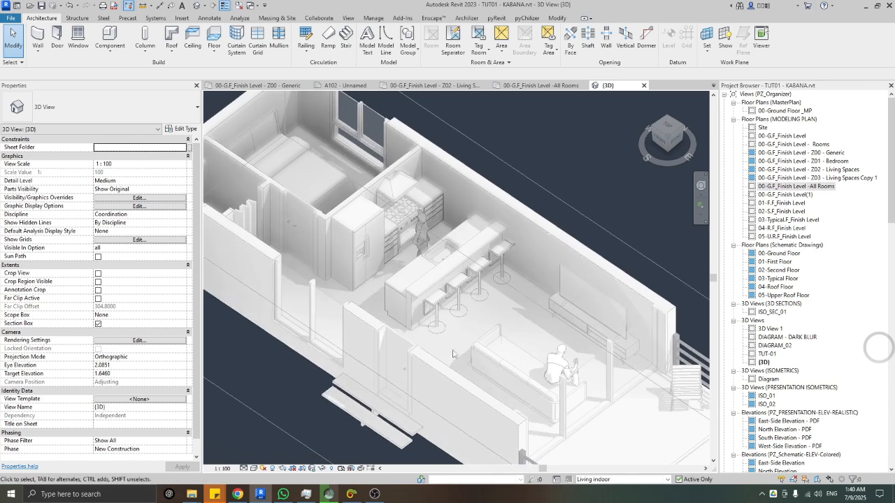
{"action": "scroll", "coordinate": [451, 304], "scroll_direction": "down", "scroll_amount": 2}
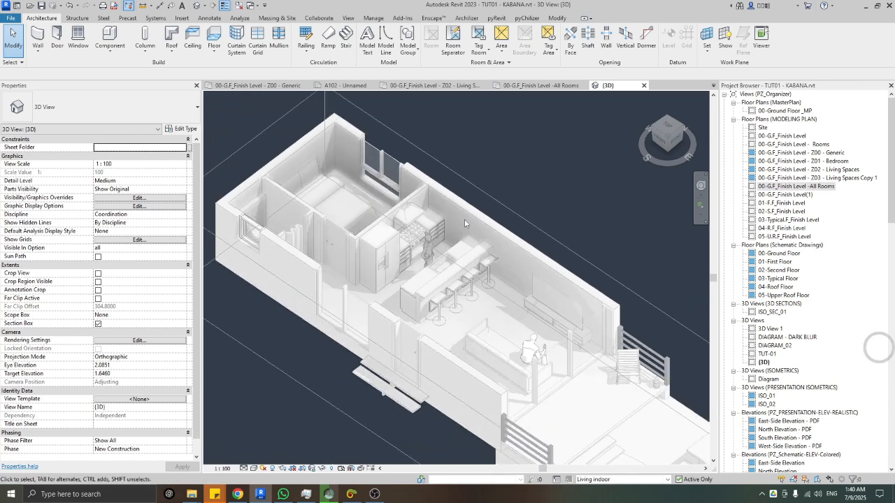
{"action": "scroll", "coordinate": [514, 285], "scroll_direction": "up", "scroll_amount": 2}
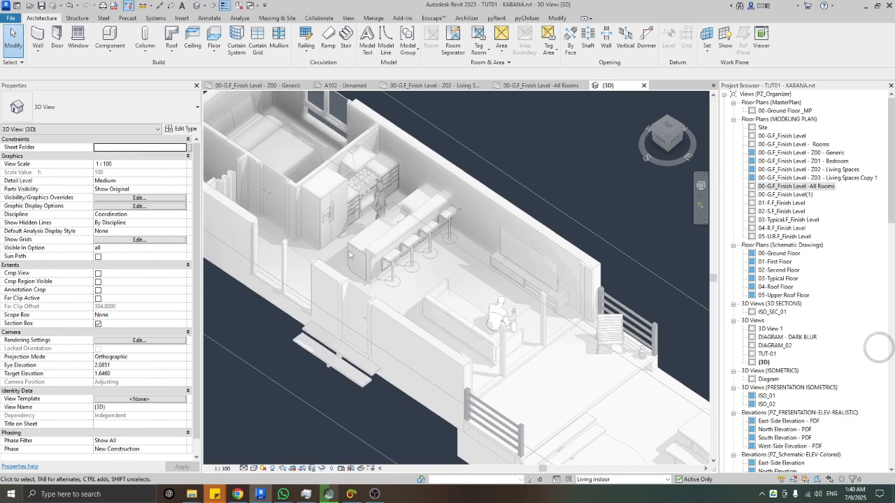
Switch the active design option back to Living Outdoor and view the figures across the whole house.
{"action": "left_click", "coordinate": [615, 479]}
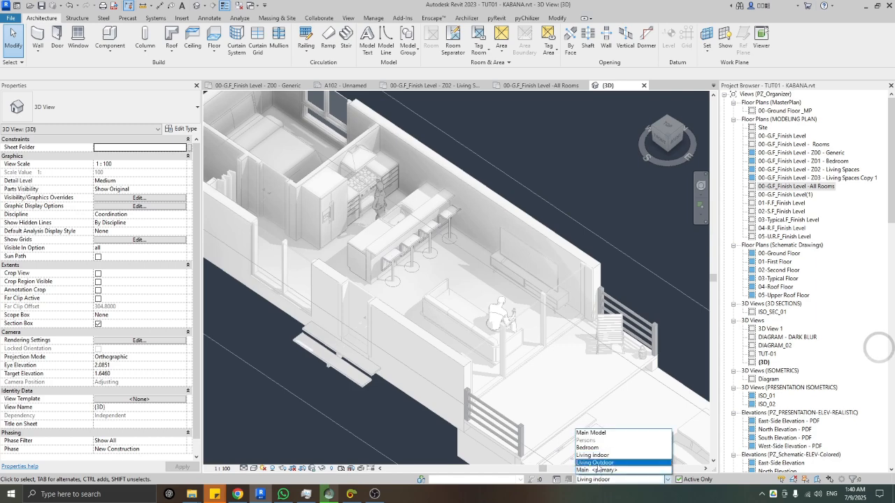
{"action": "left_click", "coordinate": [608, 468]}
{"action": "scroll", "coordinate": [363, 248], "scroll_direction": "down", "scroll_amount": 3}
{"action": "scroll", "coordinate": [351, 291], "scroll_direction": "up", "scroll_amount": 2}
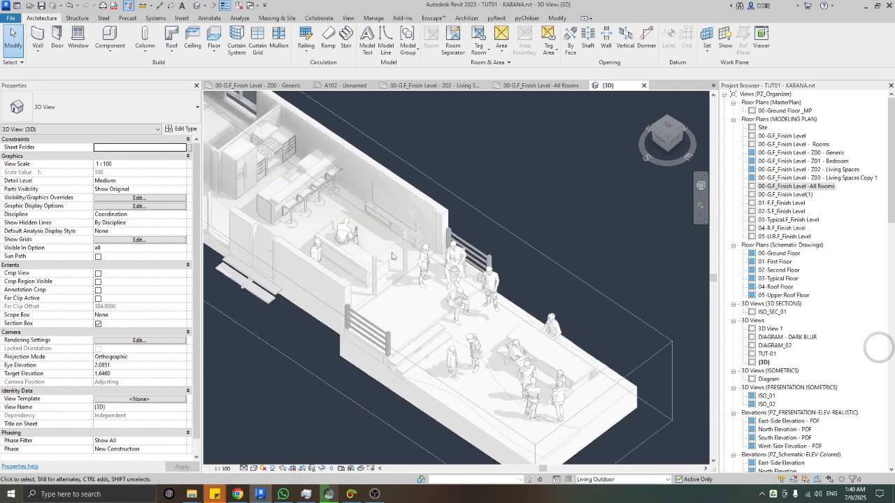
{"action": "middle_click_drag", "start_coordinate": [393, 257], "coordinate": [540, 320]}
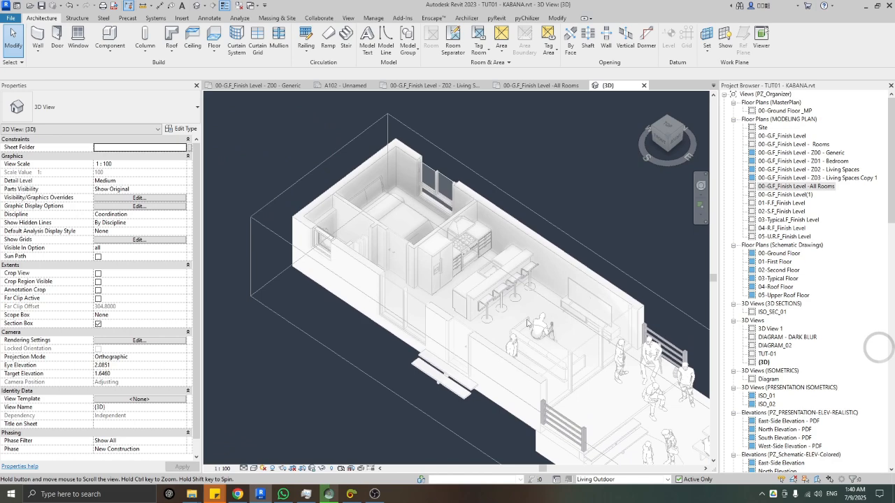
Switch the active design option to Bedroom and examine the people in the bedroom, bathroom and kitchen.
{"action": "left_click", "coordinate": [627, 478]}
{"action": "left_click", "coordinate": [598, 453]}
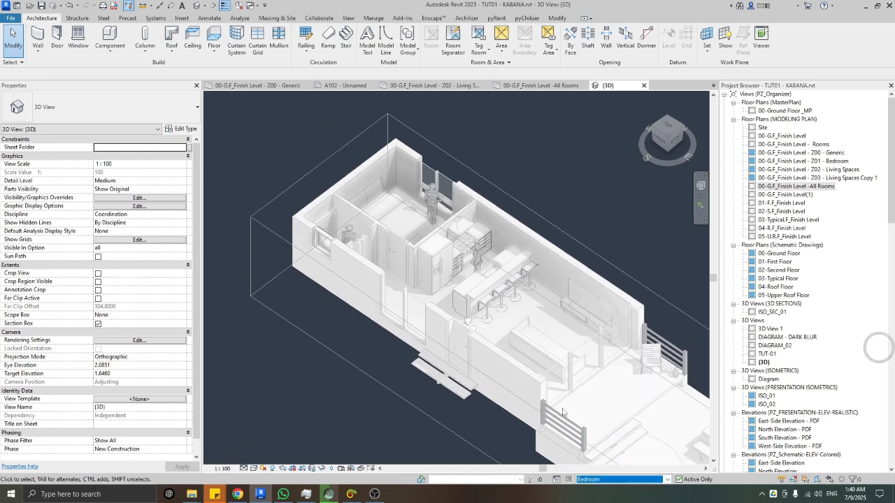
{"action": "scroll", "coordinate": [414, 250], "scroll_direction": "up", "scroll_amount": 4}
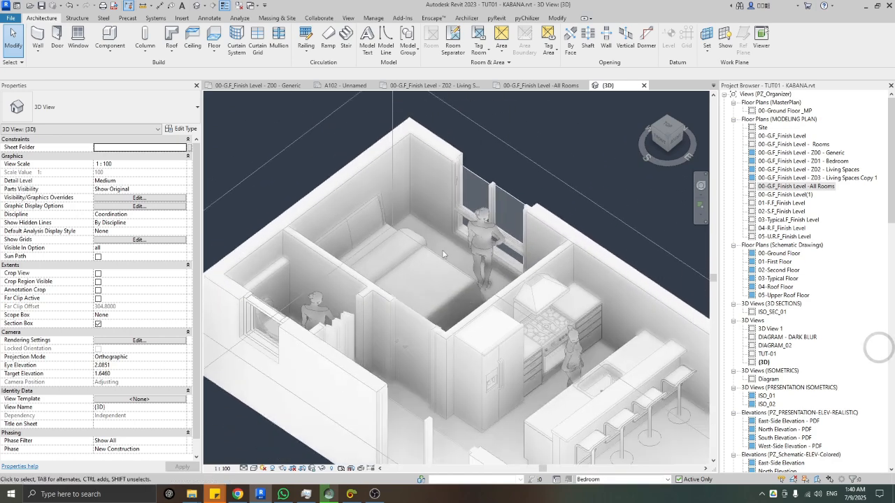
{"action": "scroll", "coordinate": [460, 252], "scroll_direction": "down", "scroll_amount": 4}
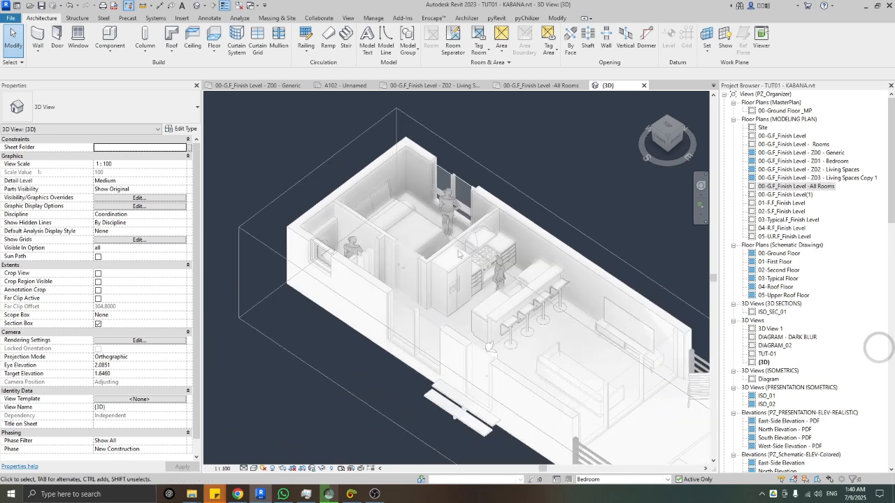
{"action": "scroll", "coordinate": [397, 208], "scroll_direction": "up", "scroll_amount": 2}
{"action": "scroll", "coordinate": [394, 227], "scroll_direction": "up", "scroll_amount": 1}
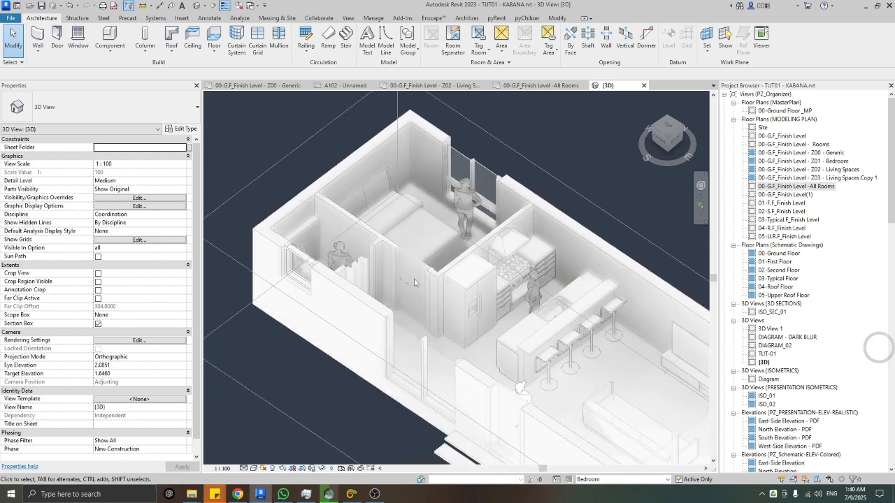
{"action": "scroll", "coordinate": [477, 292], "scroll_direction": "down", "scroll_amount": 3}
{"action": "scroll", "coordinate": [478, 292], "scroll_direction": "up", "scroll_amount": 2}
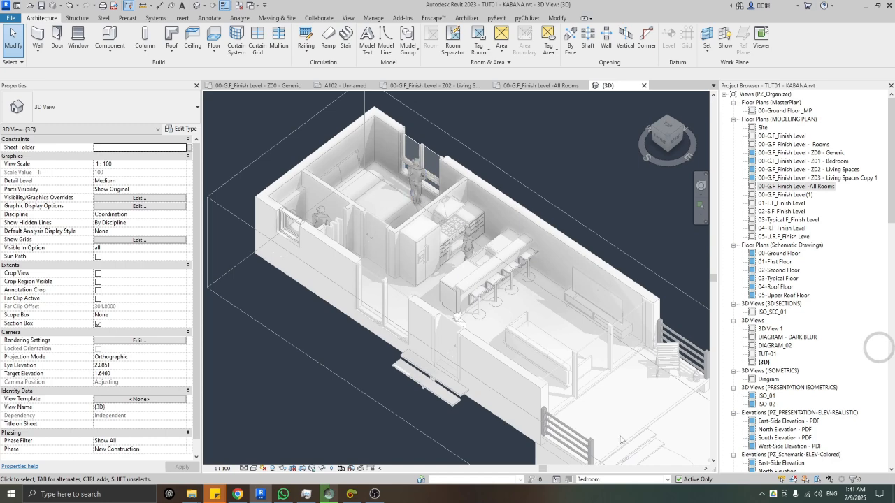
Return the active design option to Main Model and bring up the 00-G.F_Finish Level - Z02 - Living Spaces floor plan.
{"action": "left_click", "coordinate": [628, 480]}
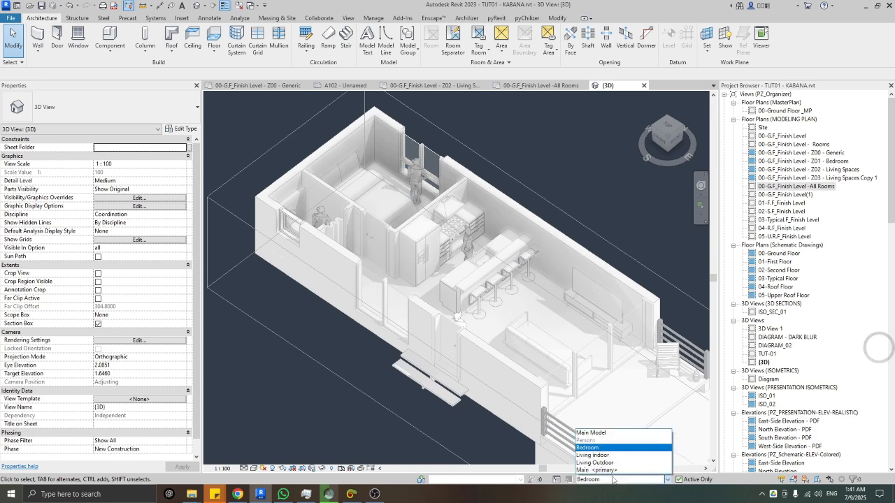
{"action": "left_click", "coordinate": [605, 434]}
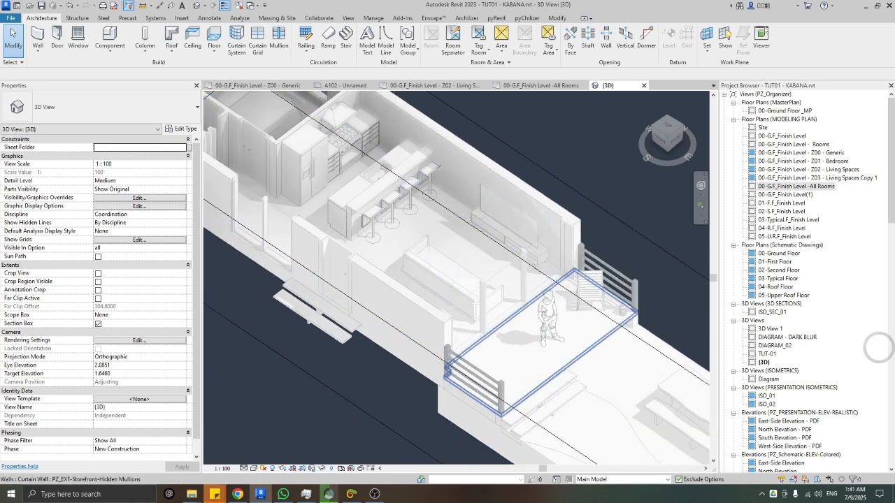
{"action": "scroll", "coordinate": [548, 350], "scroll_direction": "down", "scroll_amount": 4}
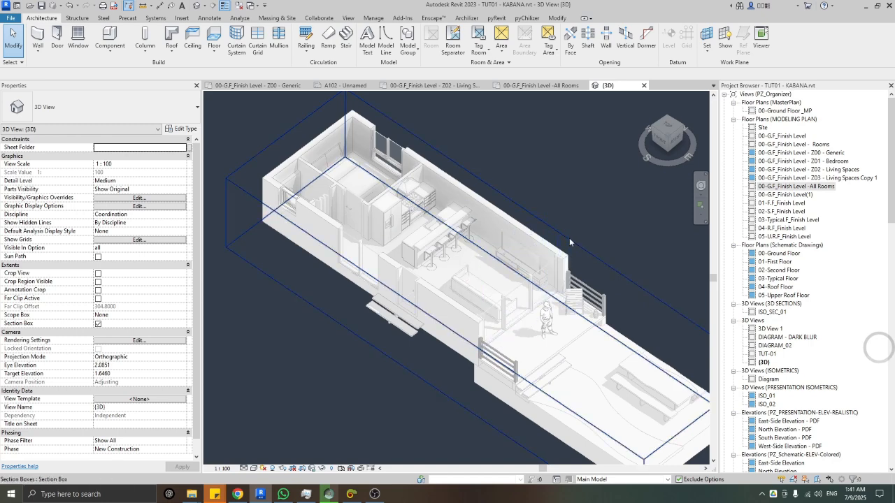
{"action": "middle_click_drag", "start_coordinate": [553, 177], "coordinate": [548, 188]}
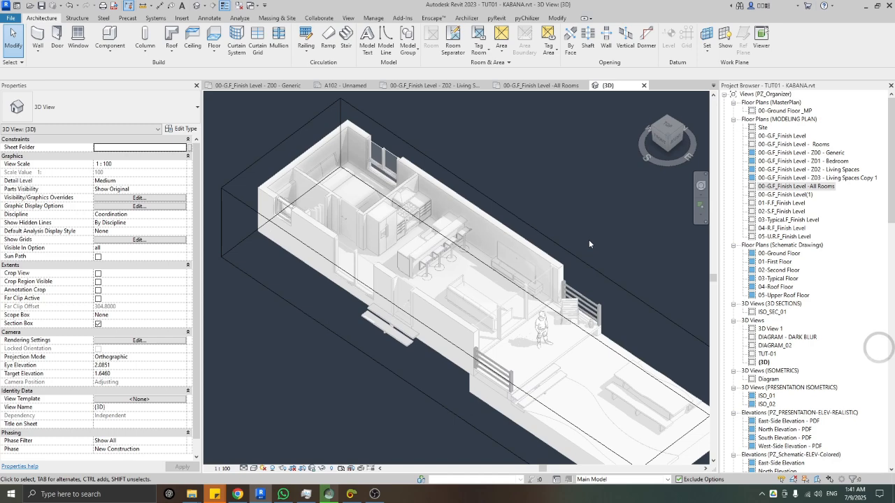
{"action": "left_click", "coordinate": [430, 85]}
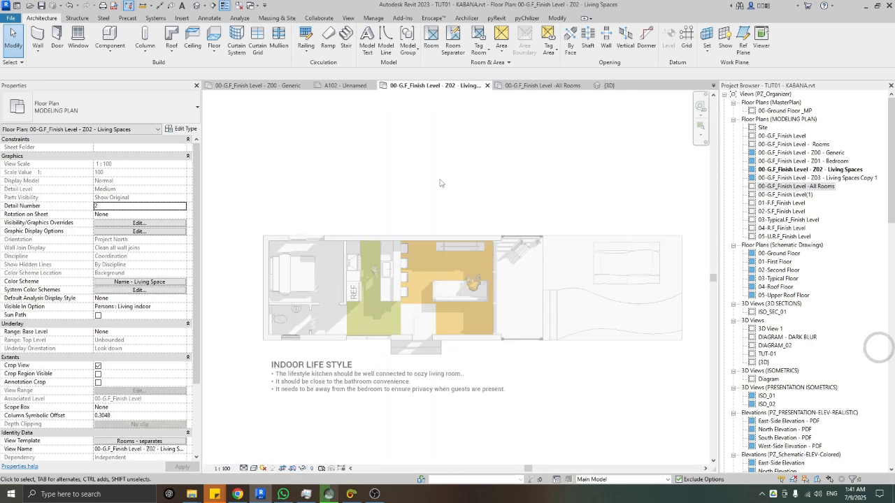
Compare the 00-G.F_Finish Level - Z00 - Generic floor plan with the 00-G.F_Finish Level and Rooms plans, ending on Z00 - Generic.
{"action": "double_click", "coordinate": [797, 153]}
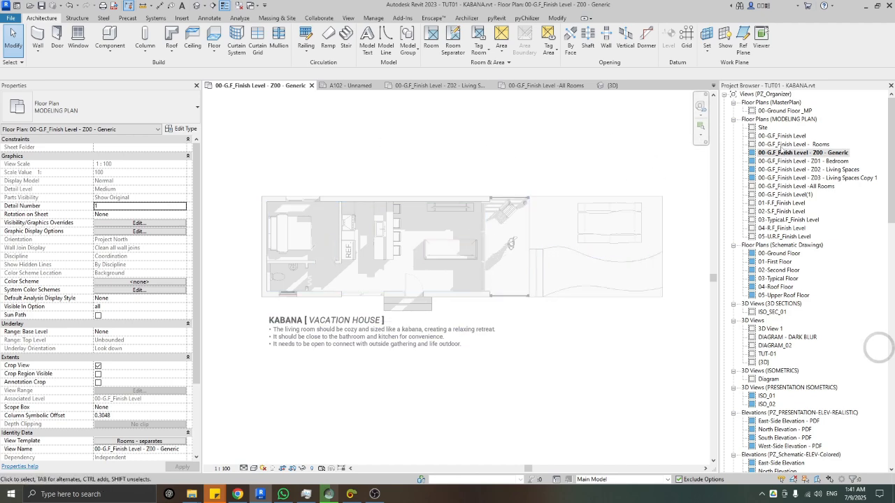
{"action": "left_click", "coordinate": [783, 146]}
{"action": "double_click", "coordinate": [782, 144]}
{"action": "double_click", "coordinate": [781, 135]}
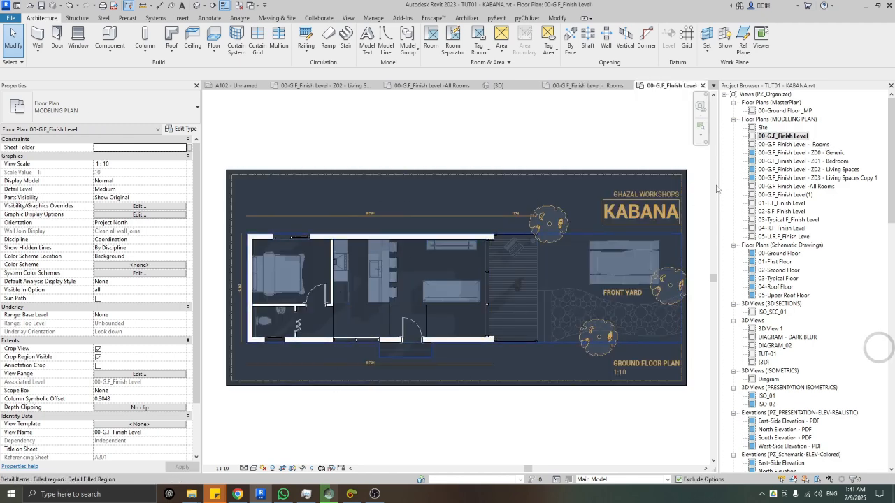
{"action": "double_click", "coordinate": [805, 145]}
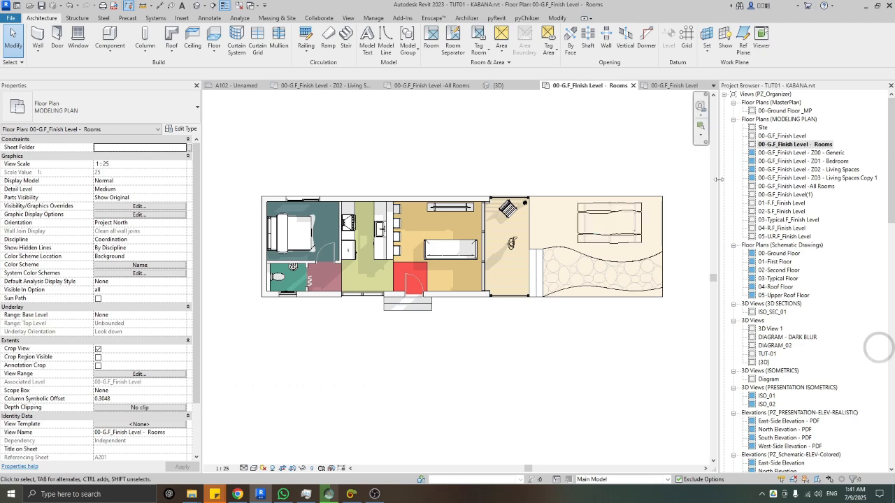
{"action": "double_click", "coordinate": [776, 154]}
{"action": "scroll", "coordinate": [316, 247], "scroll_direction": "up", "scroll_amount": 3}
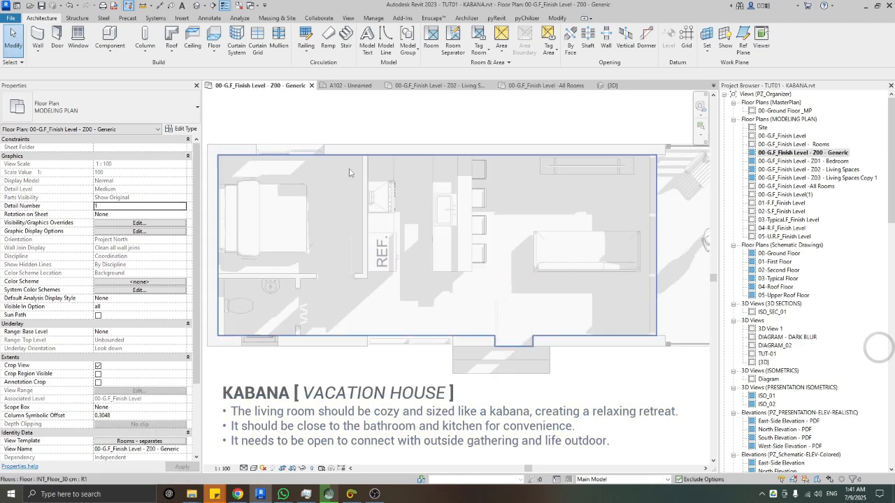
{"action": "scroll", "coordinate": [393, 238], "scroll_direction": "down", "scroll_amount": 3}
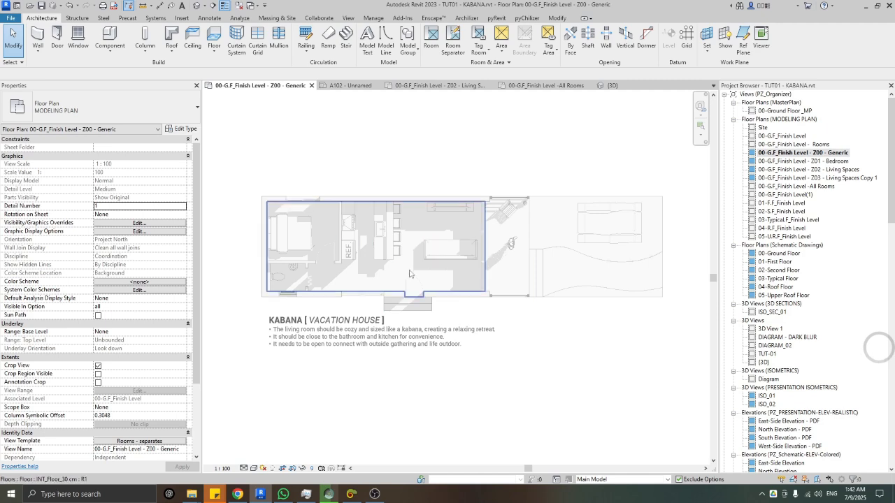
{"action": "middle_click_drag", "start_coordinate": [392, 129], "coordinate": [365, 161]}
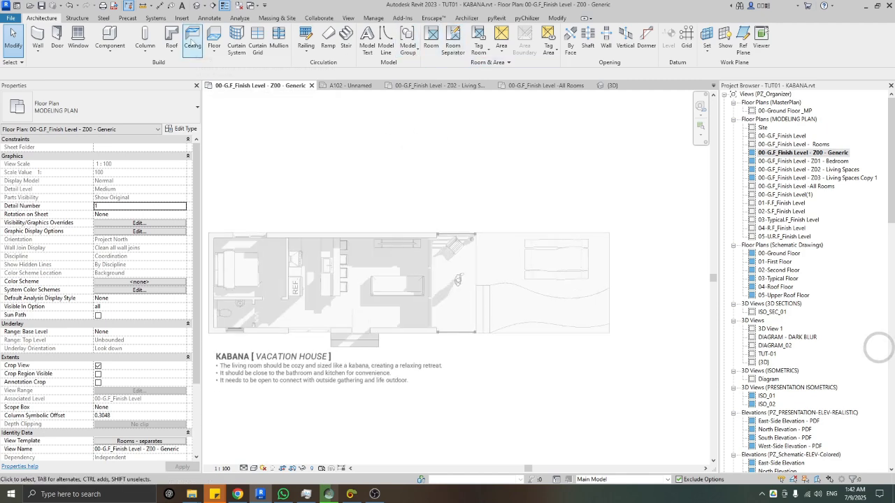
Place a color fill legend above the plan, applying the Name color scheme for the Rooms space type.
{"action": "left_click", "coordinate": [213, 15]}
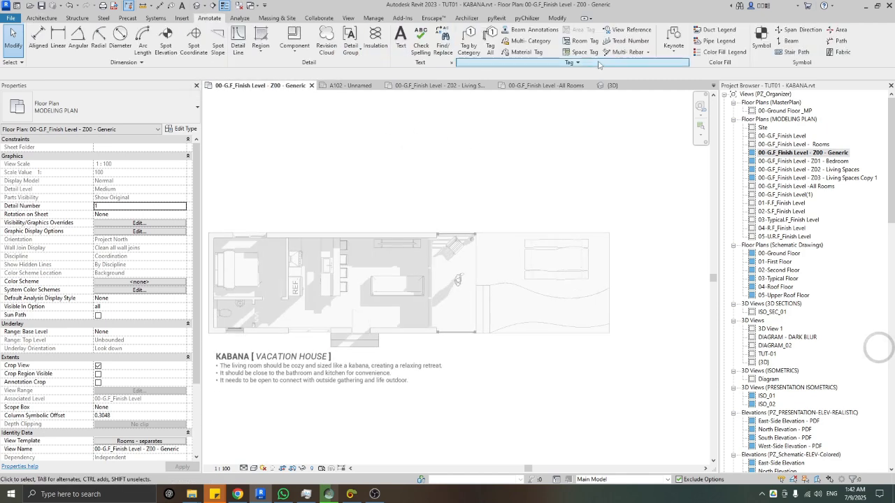
{"action": "left_click", "coordinate": [720, 51]}
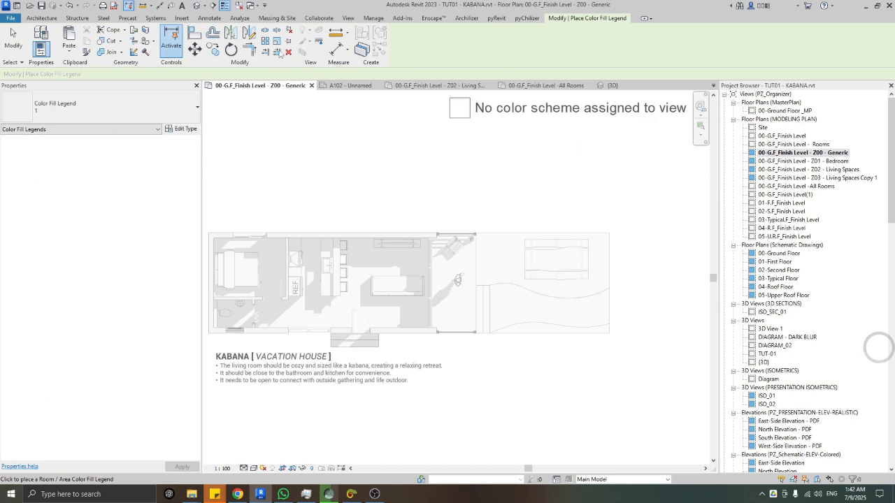
{"action": "left_click", "coordinate": [494, 158]}
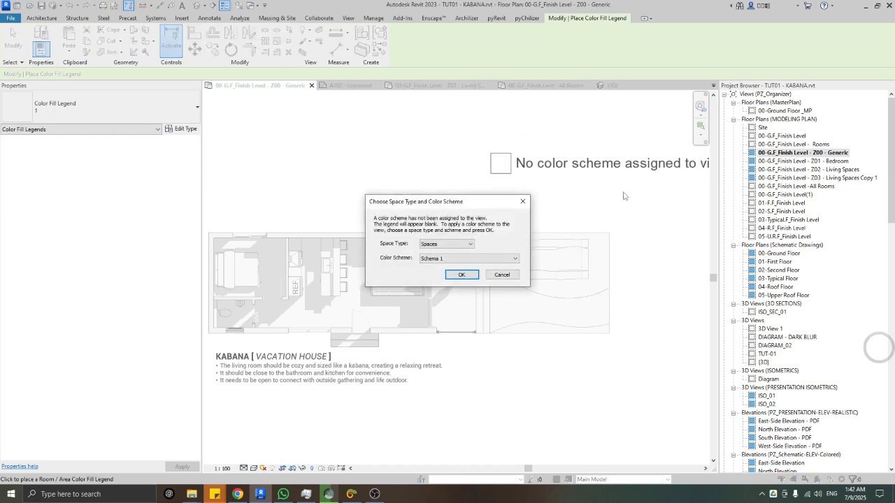
{"action": "left_click", "coordinate": [439, 246]}
{"action": "left_click", "coordinate": [436, 257]}
{"action": "left_click", "coordinate": [440, 258]}
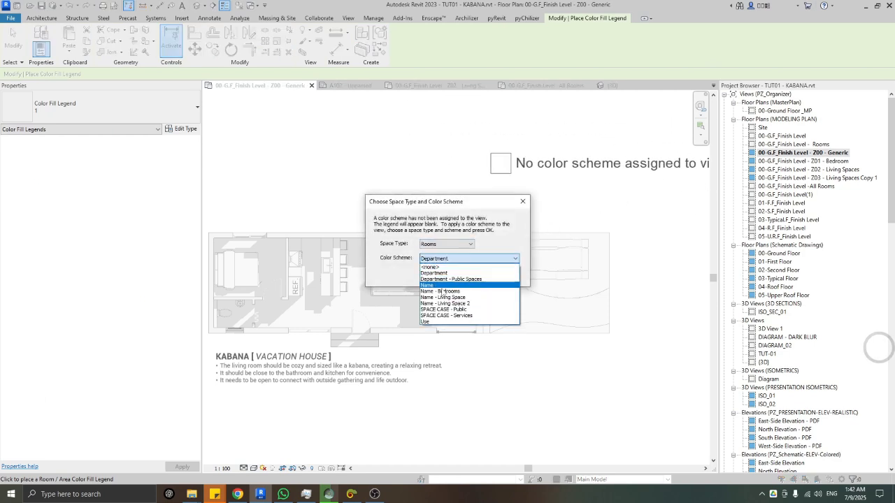
{"action": "left_click", "coordinate": [440, 285]}
{"action": "left_click", "coordinate": [461, 275]}
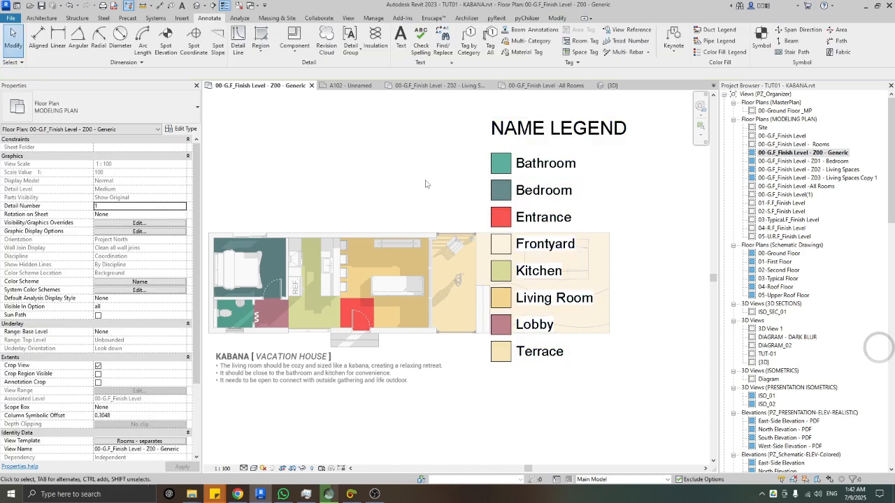
Move the color fill legend clear of the plan, beyond the front yard.
{"action": "scroll", "coordinate": [467, 187], "scroll_direction": "down", "scroll_amount": 3}
{"action": "scroll", "coordinate": [467, 187], "scroll_direction": "up", "scroll_amount": 1}
{"action": "left_click_drag", "start_coordinate": [467, 189], "coordinate": [539, 195]}
{"action": "scroll", "coordinate": [436, 212], "scroll_direction": "up", "scroll_amount": 4}
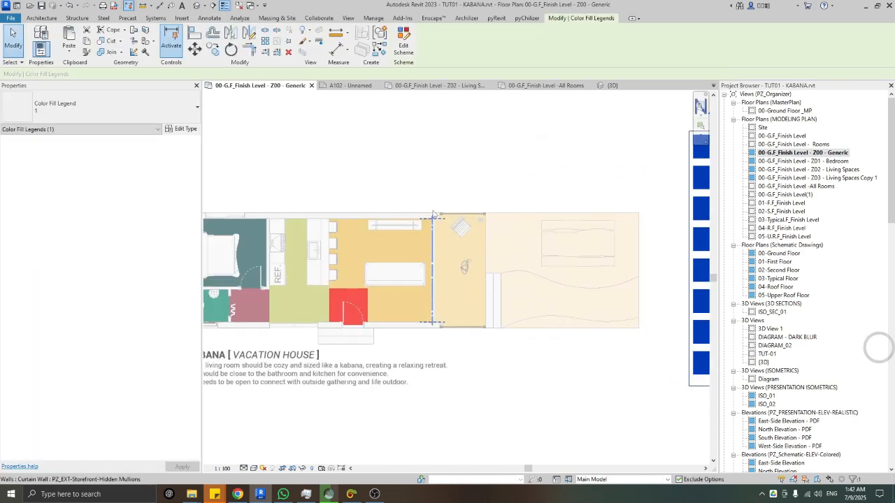
{"action": "middle_click_drag", "start_coordinate": [437, 214], "coordinate": [554, 200]}
{"action": "scroll", "coordinate": [393, 304], "scroll_direction": "down", "scroll_amount": 1}
{"action": "middle_click_drag", "start_coordinate": [393, 304], "coordinate": [373, 305]}
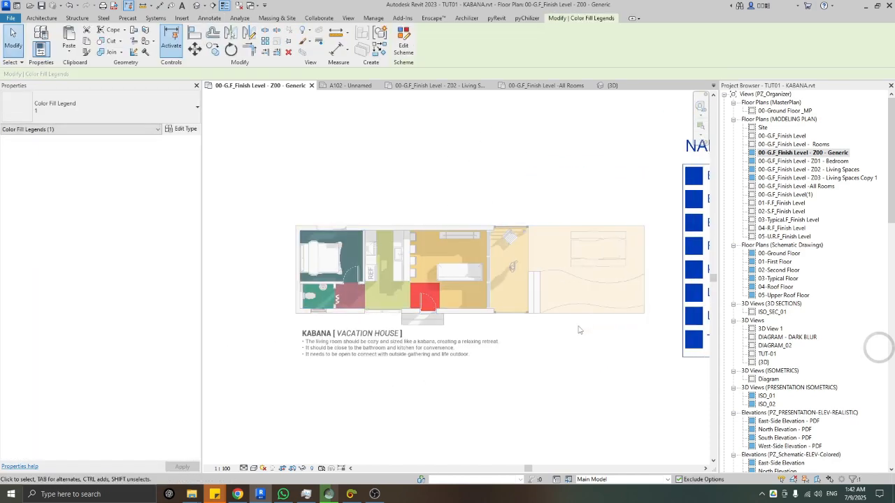
{"action": "middle_click_drag", "start_coordinate": [578, 329], "coordinate": [539, 312]}
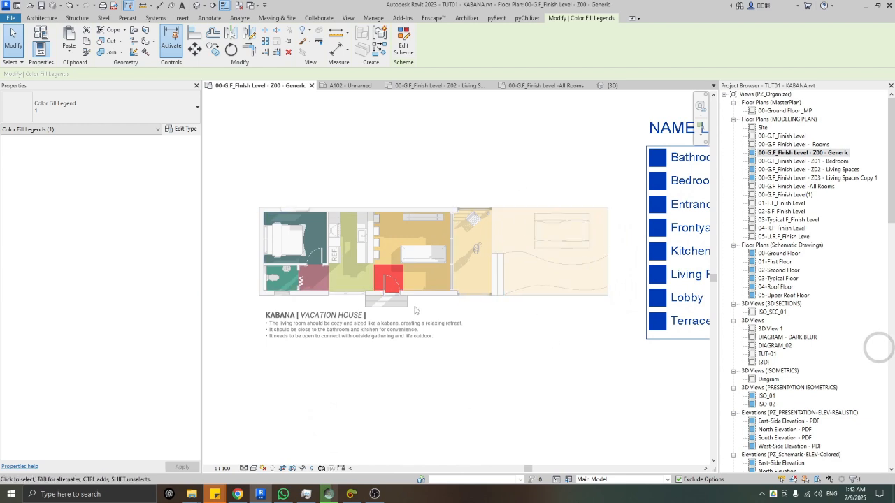
{"action": "scroll", "coordinate": [384, 296], "scroll_direction": "up", "scroll_amount": 2}
{"action": "scroll", "coordinate": [470, 242], "scroll_direction": "down", "scroll_amount": 1}
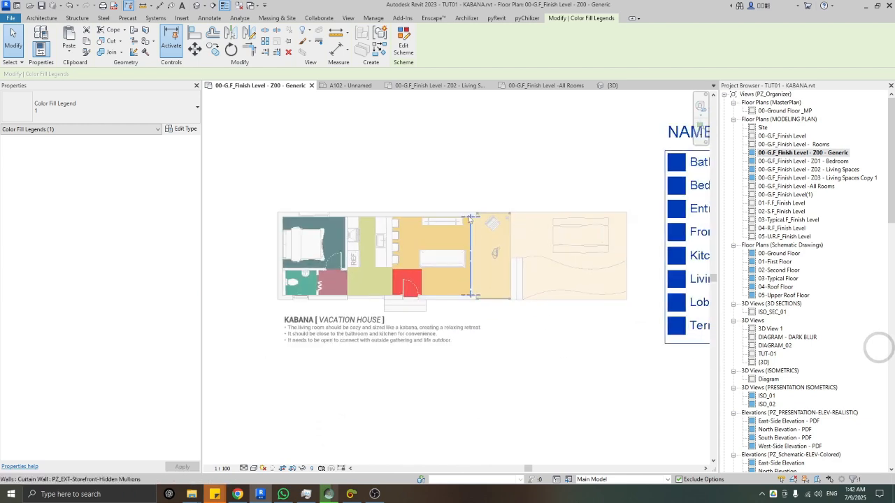
Switch to Coolors in the browser, generate a new palette and browse the trending color palettes.
{"action": "left_click", "coordinate": [240, 494]}
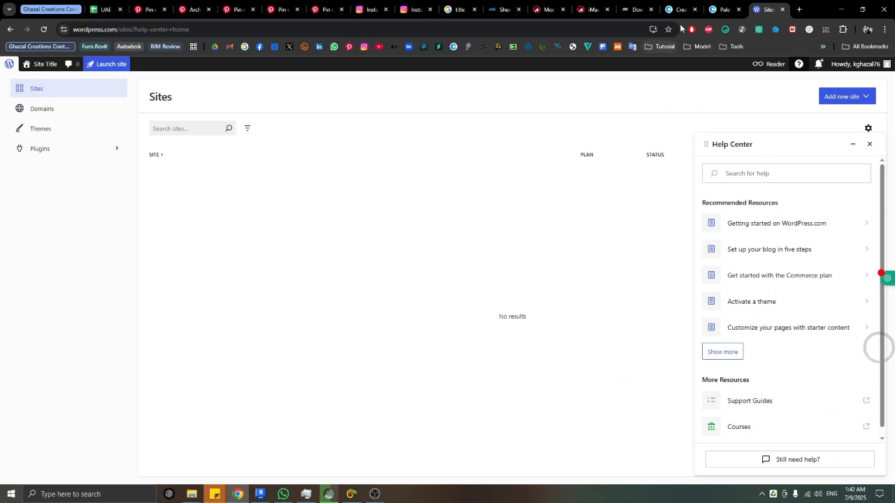
{"action": "left_click", "coordinate": [719, 7]}
{"action": "left_click", "coordinate": [672, 7]}
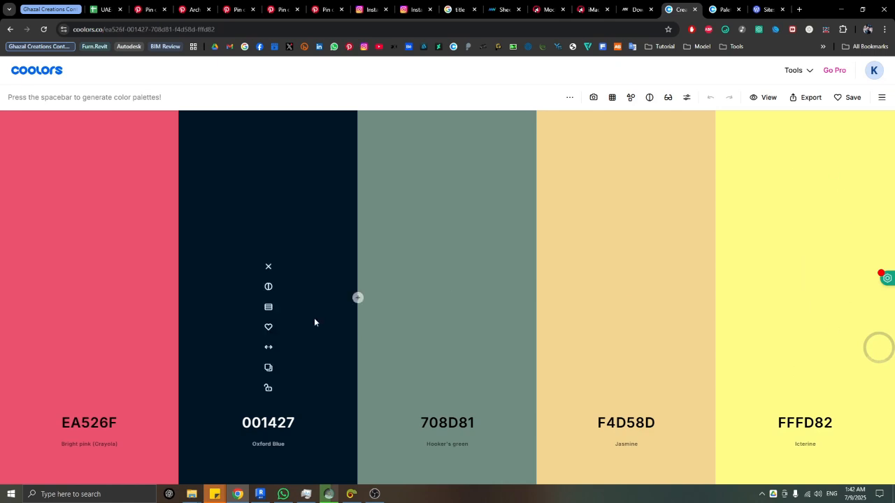
{"action": "mouse_move", "coordinate": [795, 70]}
{"action": "key", "text": "space"}
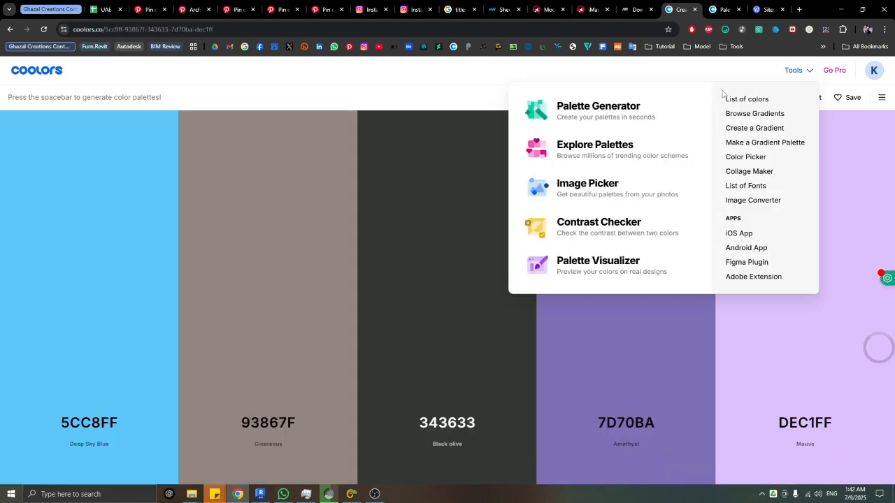
{"action": "left_click", "coordinate": [578, 148]}
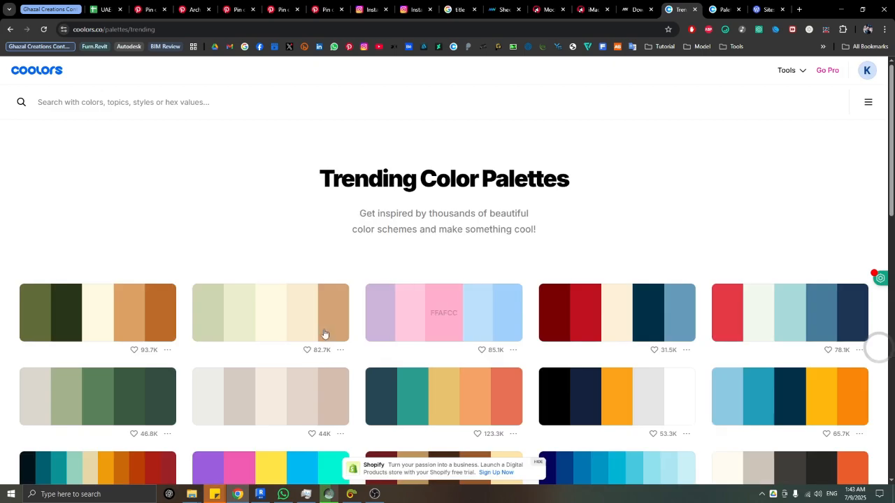
{"action": "scroll", "coordinate": [394, 312], "scroll_direction": "down", "scroll_amount": 15}
{"action": "scroll", "coordinate": [533, 287], "scroll_direction": "up", "scroll_amount": 5}
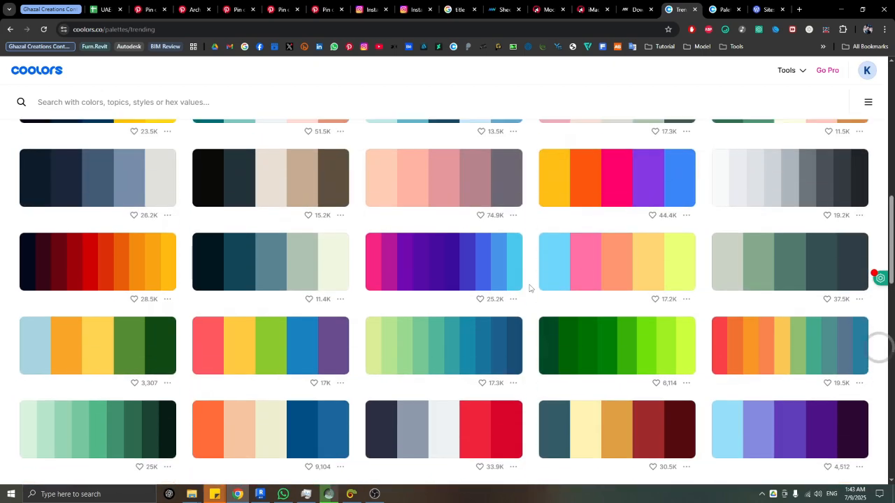
{"action": "left_click", "coordinate": [840, 9]}
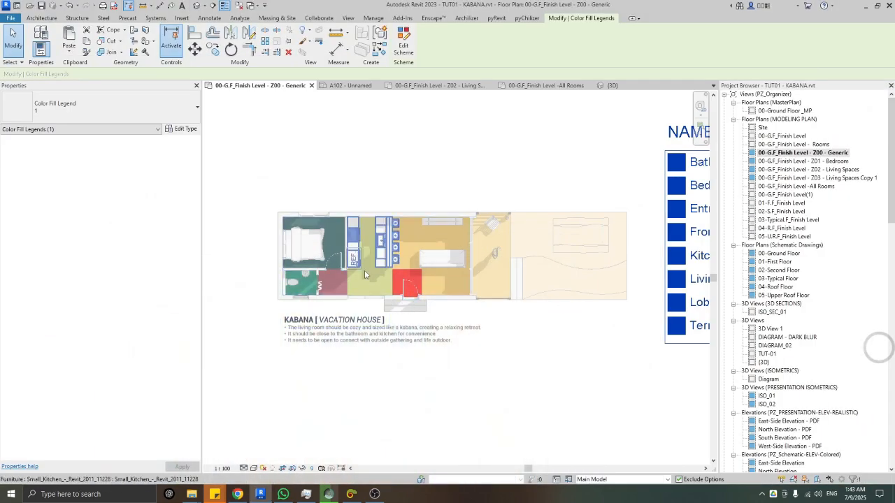
Back in Revit, deselect the legend and examine the colored rooms of the kabana plan.
{"action": "scroll", "coordinate": [475, 329], "scroll_direction": "down", "scroll_amount": 2}
{"action": "scroll", "coordinate": [539, 351], "scroll_direction": "up", "scroll_amount": 3}
{"action": "scroll", "coordinate": [447, 301], "scroll_direction": "down", "scroll_amount": 2}
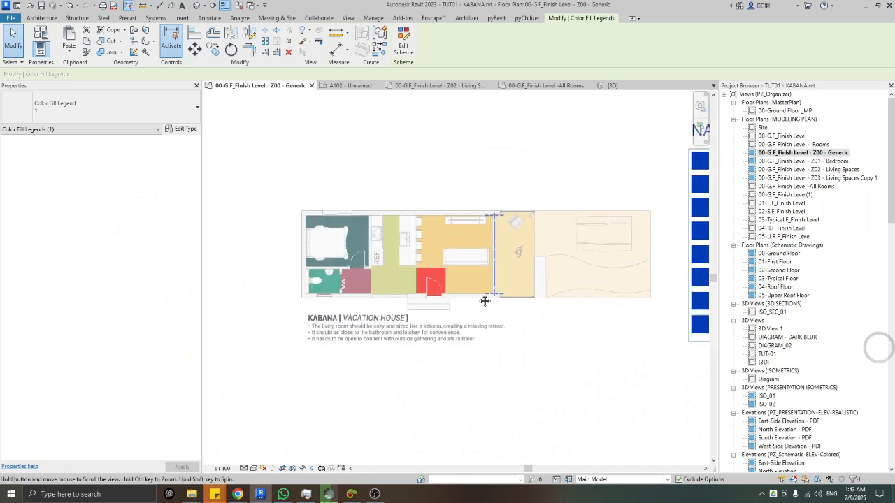
{"action": "scroll", "coordinate": [461, 307], "scroll_direction": "up", "scroll_amount": 2}
{"action": "scroll", "coordinate": [462, 312], "scroll_direction": "up", "scroll_amount": 1}
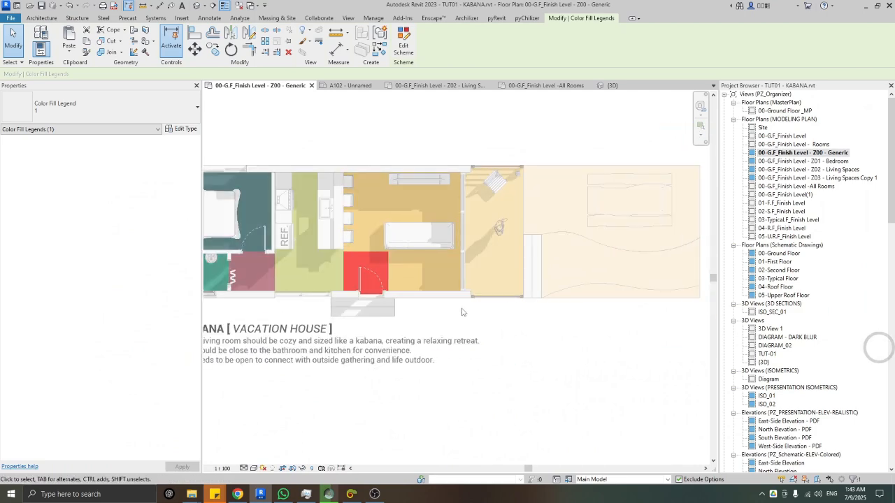
{"action": "scroll", "coordinate": [461, 312], "scroll_direction": "down", "scroll_amount": 3}
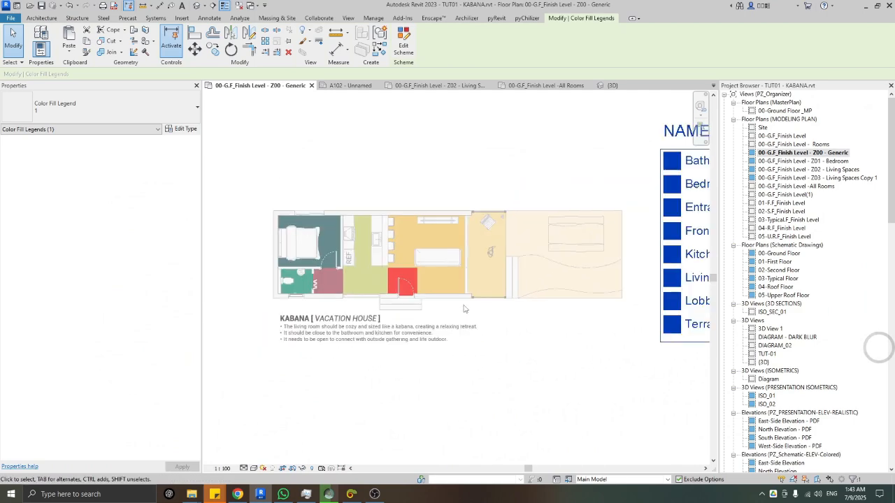
{"action": "left_click", "coordinate": [528, 365]}
{"action": "scroll", "coordinate": [437, 310], "scroll_direction": "up", "scroll_amount": 4}
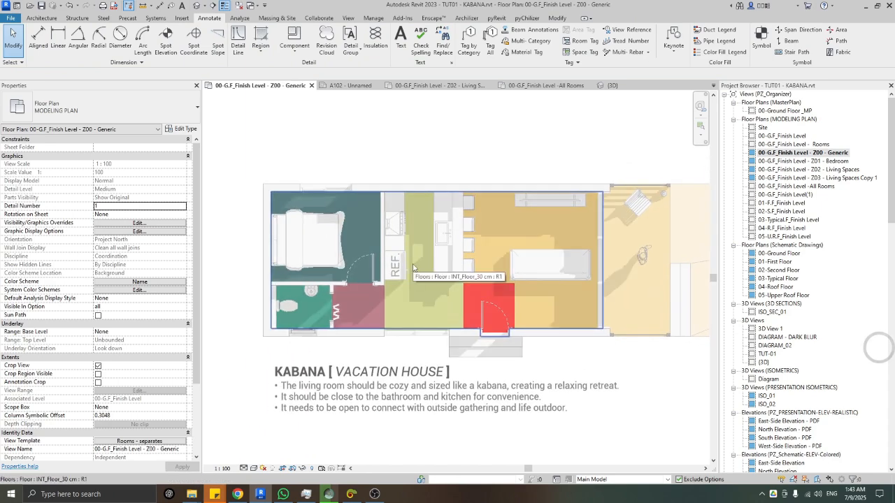
Switch to sheet A102 and examine the Vacation House and Bedroom Privacy diagrams.
{"action": "key", "text": "ctrl+Tab"}
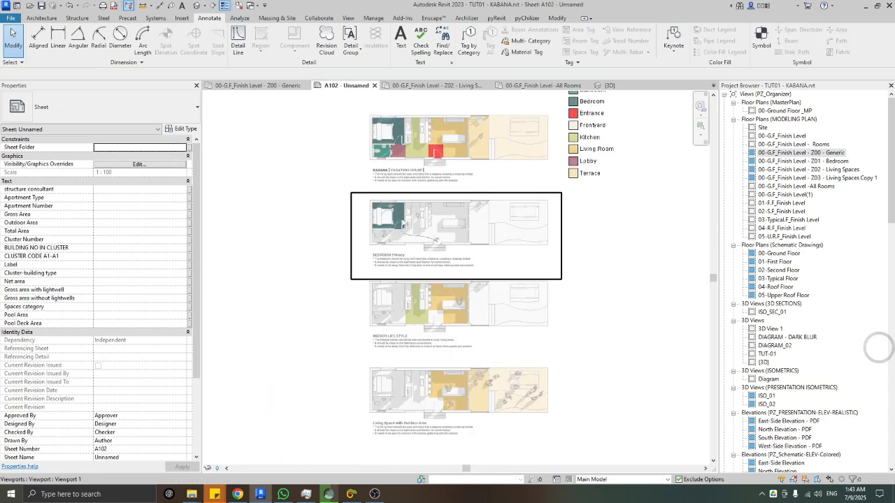
{"action": "scroll", "coordinate": [392, 242], "scroll_direction": "up", "scroll_amount": 5}
{"action": "scroll", "coordinate": [419, 247], "scroll_direction": "down", "scroll_amount": 1}
{"action": "middle_click_drag", "start_coordinate": [450, 250], "coordinate": [420, 267]}
{"action": "scroll", "coordinate": [294, 280], "scroll_direction": "down", "scroll_amount": 3}
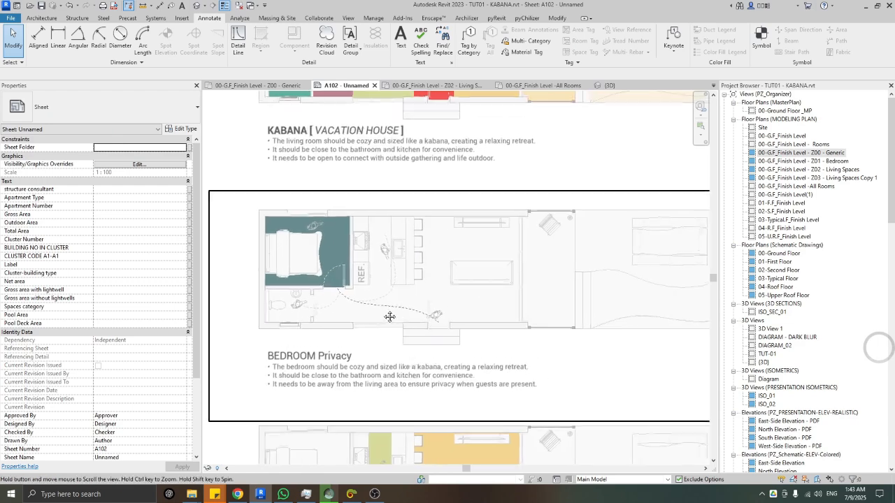
Close the Z02 - Living Spaces, All Rooms, 3D, Rooms and 00-G.F_Finish Level views, keeping only Z00 - Generic and sheet A102 open.
{"action": "left_click", "coordinate": [520, 90]}
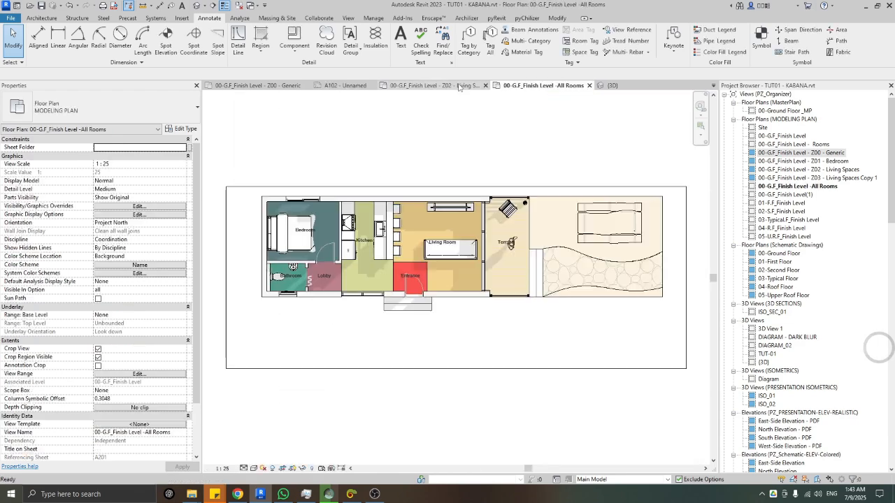
{"action": "left_click", "coordinate": [476, 85]}
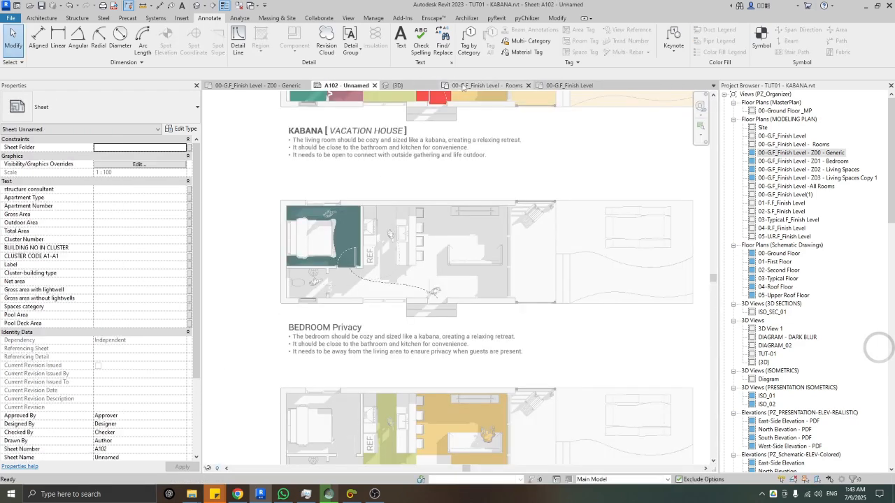
{"action": "middle_click", "coordinate": [458, 86]}
{"action": "middle_click", "coordinate": [413, 86]}
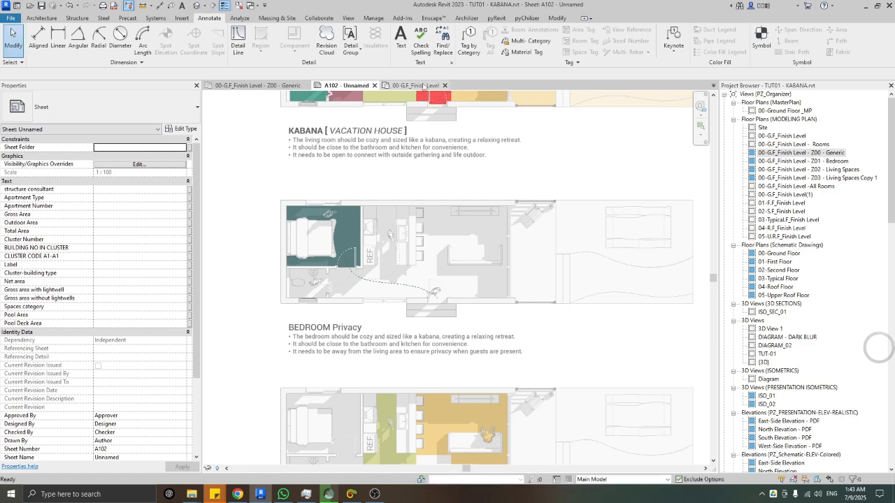
{"action": "left_click", "coordinate": [407, 86]}
{"action": "left_click", "coordinate": [445, 85]}
Delete the color fill legend from the 00-G.F_Finish Level - Z00 - Generic floor plan.
{"action": "double_click", "coordinate": [801, 152]}
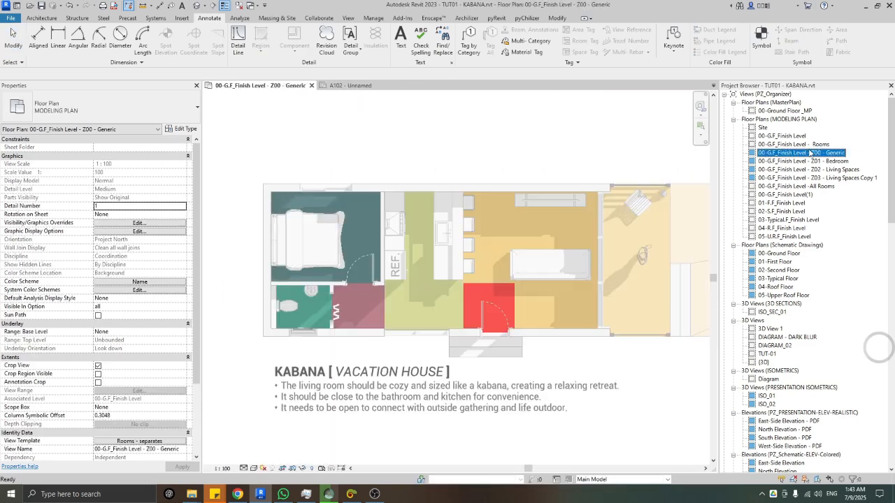
{"action": "scroll", "coordinate": [481, 130], "scroll_direction": "down", "scroll_amount": 3}
{"action": "middle_click_drag", "start_coordinate": [482, 120], "coordinate": [376, 174]}
{"action": "scroll", "coordinate": [341, 226], "scroll_direction": "down", "scroll_amount": 2}
{"action": "scroll", "coordinate": [532, 213], "scroll_direction": "up", "scroll_amount": 3}
{"action": "left_click", "coordinate": [627, 193]}
{"action": "key", "text": "Delete"}
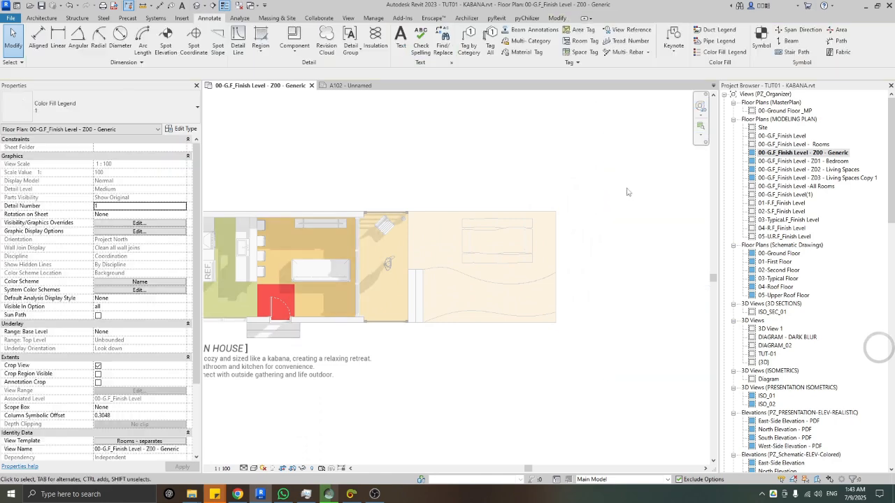
Review the room colors defined in the plan's Name color scheme, close it unchanged and inspect the colored rooms up close.
{"action": "middle_click_drag", "start_coordinate": [433, 176], "coordinate": [488, 150]}
{"action": "scroll", "coordinate": [485, 126], "scroll_direction": "down", "scroll_amount": 1}
{"action": "scroll", "coordinate": [432, 149], "scroll_direction": "up", "scroll_amount": 2}
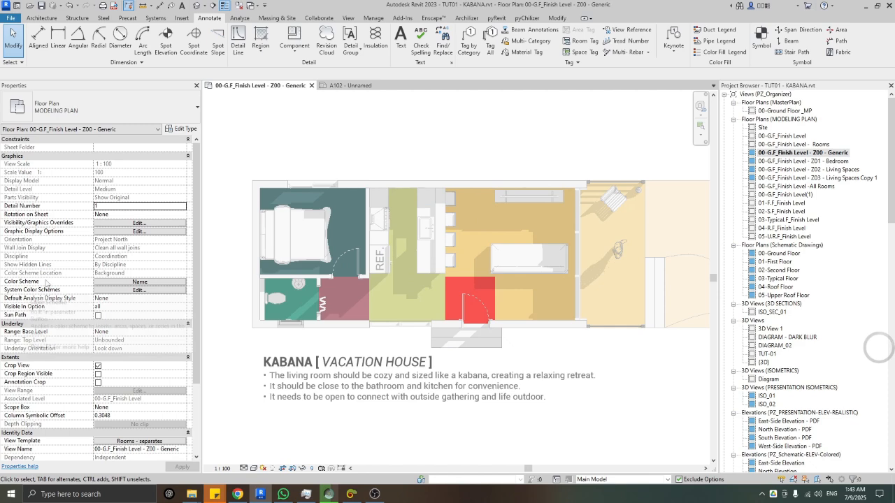
{"action": "left_click", "coordinate": [118, 284]}
{"action": "left_click", "coordinate": [118, 282]}
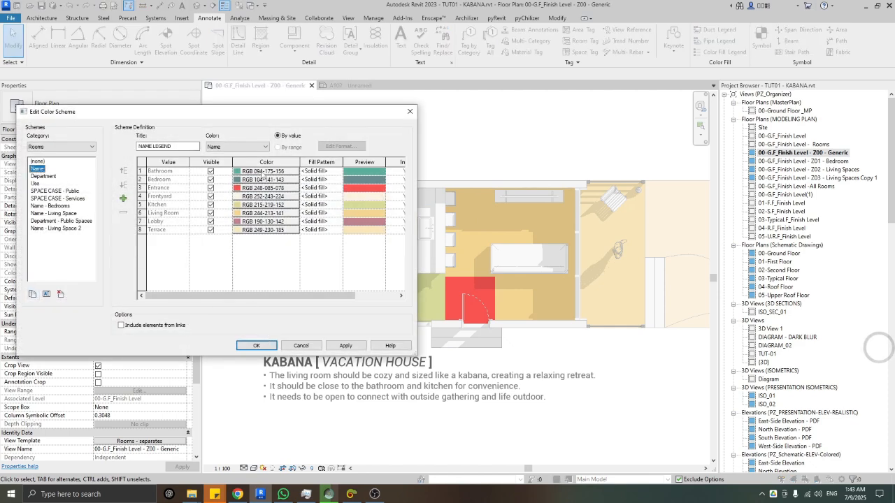
{"action": "left_click", "coordinate": [408, 113]}
{"action": "scroll", "coordinate": [394, 164], "scroll_direction": "up", "scroll_amount": 1}
{"action": "scroll", "coordinate": [263, 160], "scroll_direction": "up", "scroll_amount": 2}
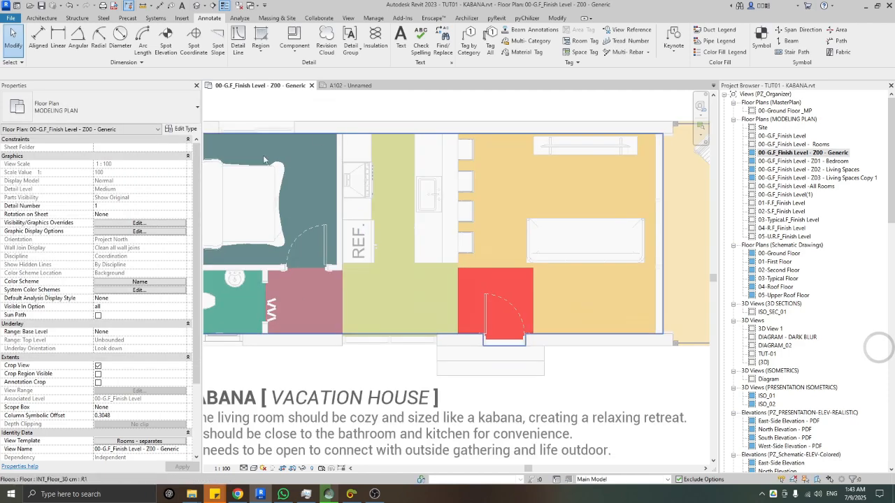
Duplicate the Name color scheme as Name - Bedroom, leave only the Bedroom value visible, and apply the scheme to the plan.
{"action": "scroll", "coordinate": [272, 251], "scroll_direction": "down", "scroll_amount": 3}
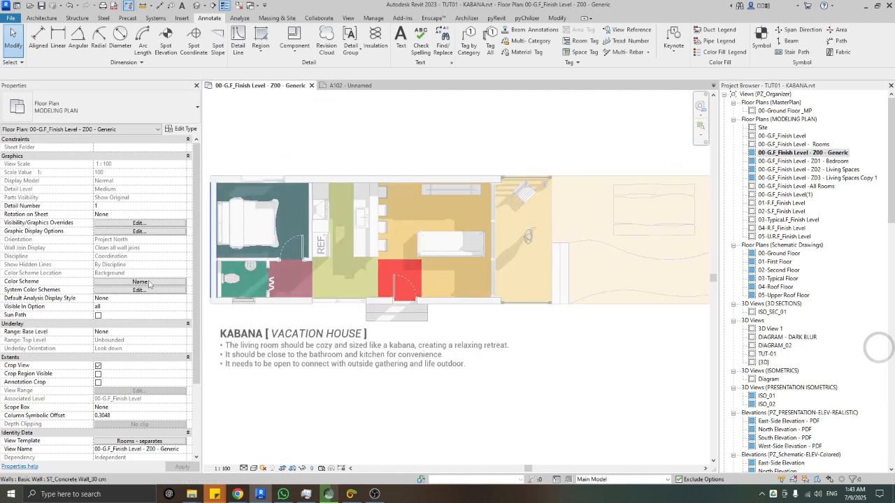
{"action": "left_click", "coordinate": [139, 281]}
{"action": "left_click_drag", "start_coordinate": [148, 117], "coordinate": [181, 117]}
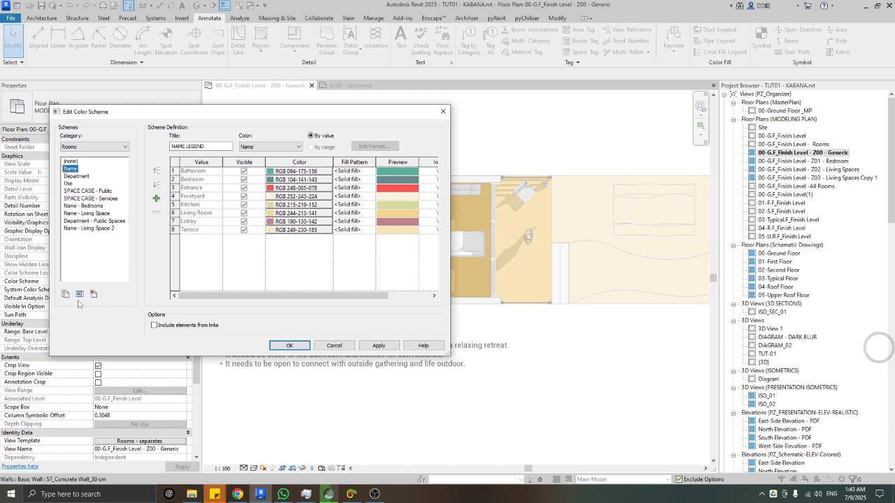
{"action": "left_click", "coordinate": [79, 294]}
{"action": "key", "text": "Escape"}
{"action": "left_click", "coordinate": [65, 294]}
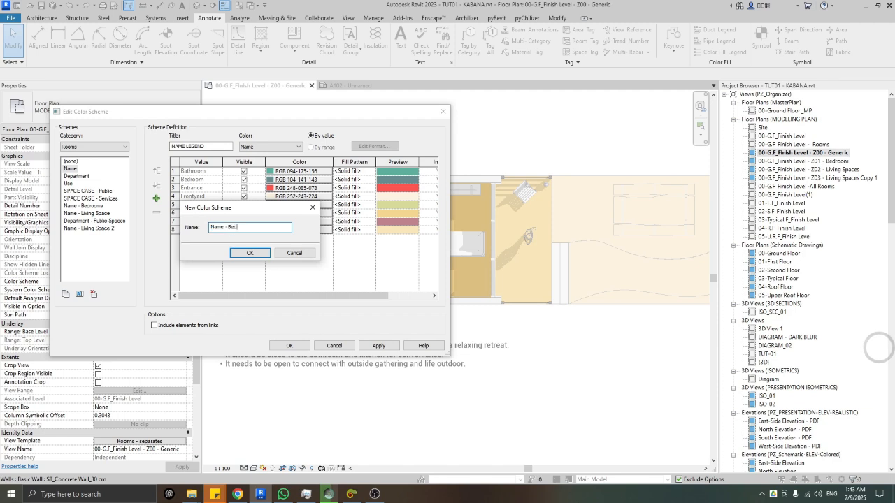
{"action": "left_click", "coordinate": [240, 255]}
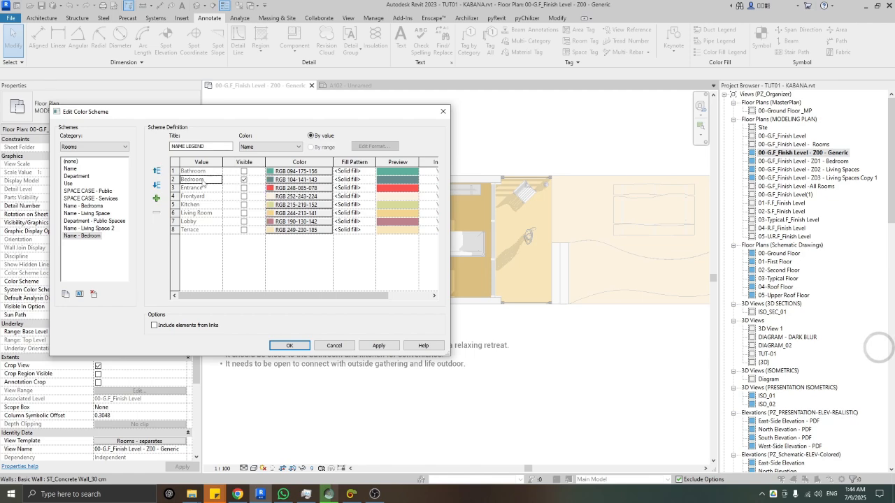
{"action": "left_click", "coordinate": [308, 345]}
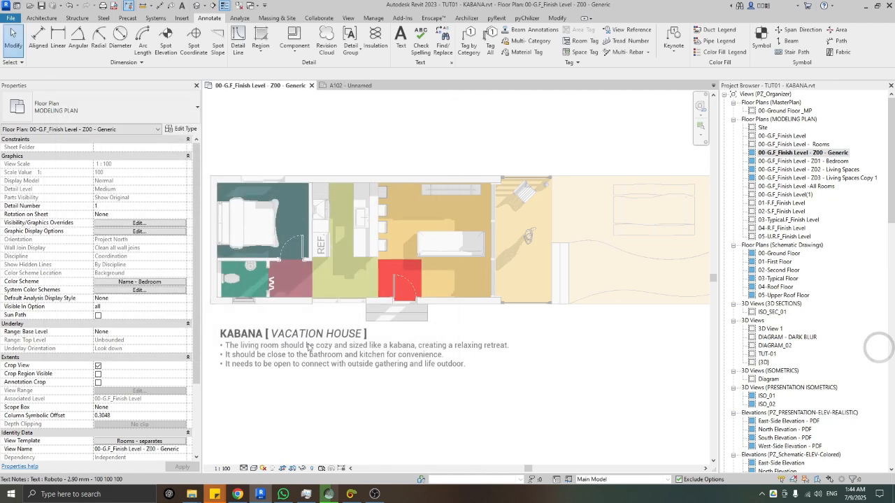
Set the Persons design option to Bedroom in the Z00 - Generic plan's visibility overrides.
{"action": "scroll", "coordinate": [282, 198], "scroll_direction": "down", "scroll_amount": 1}
{"action": "scroll", "coordinate": [268, 215], "scroll_direction": "up", "scroll_amount": 2}
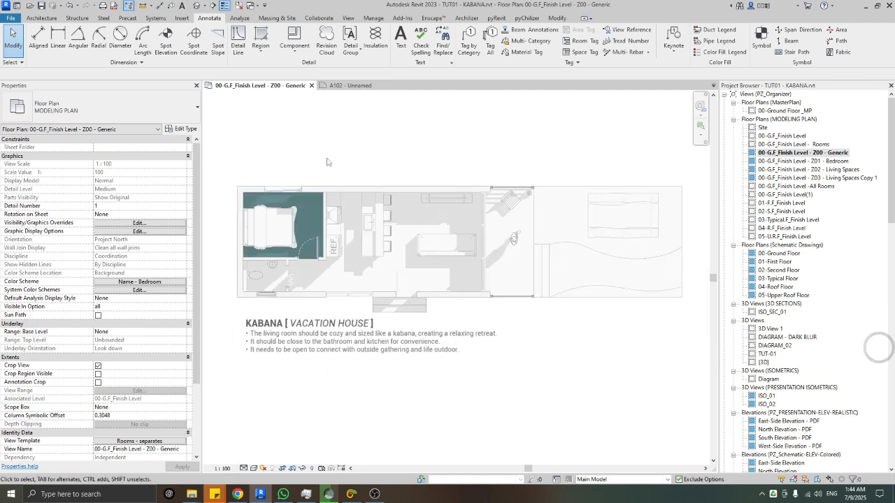
{"action": "scroll", "coordinate": [315, 253], "scroll_direction": "up", "scroll_amount": 3}
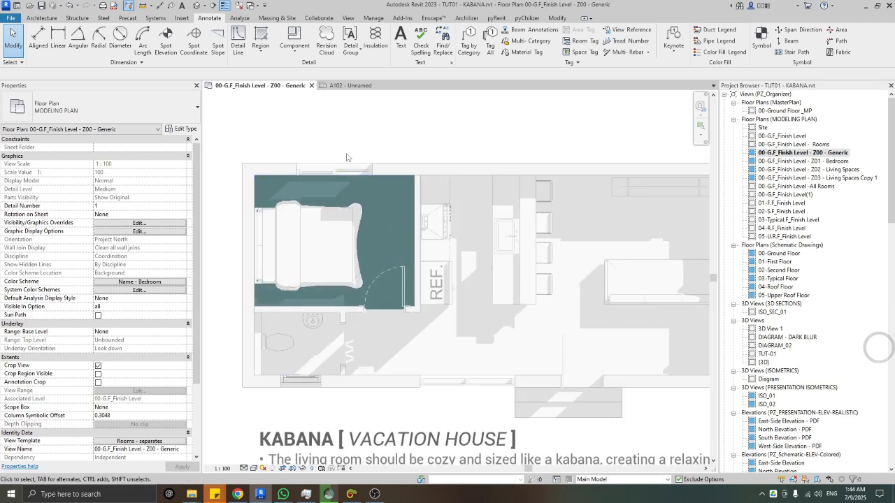
{"action": "scroll", "coordinate": [376, 196], "scroll_direction": "down", "scroll_amount": 2}
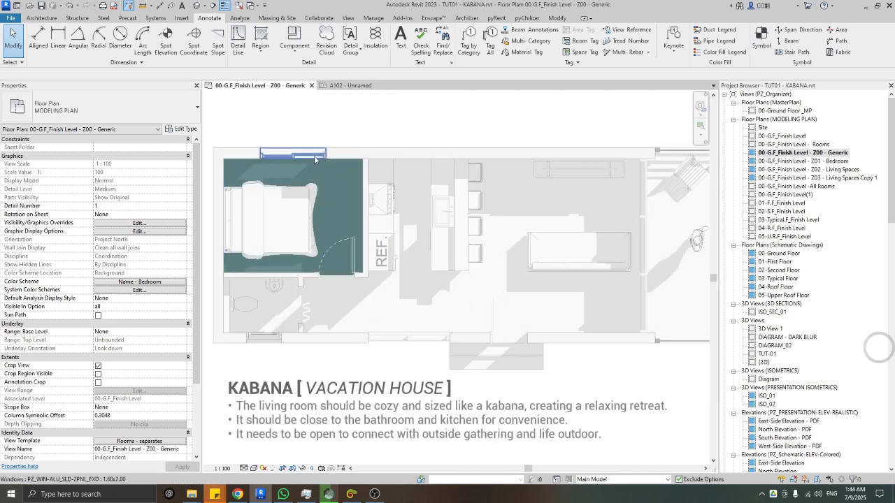
{"action": "middle_click_drag", "start_coordinate": [353, 229], "coordinate": [358, 228]}
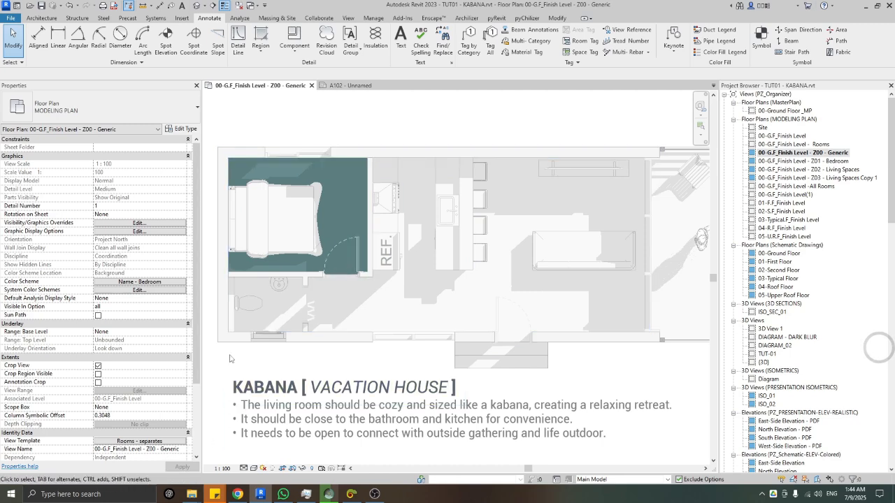
{"action": "key", "text": "v"}
{"action": "key", "text": "g"}
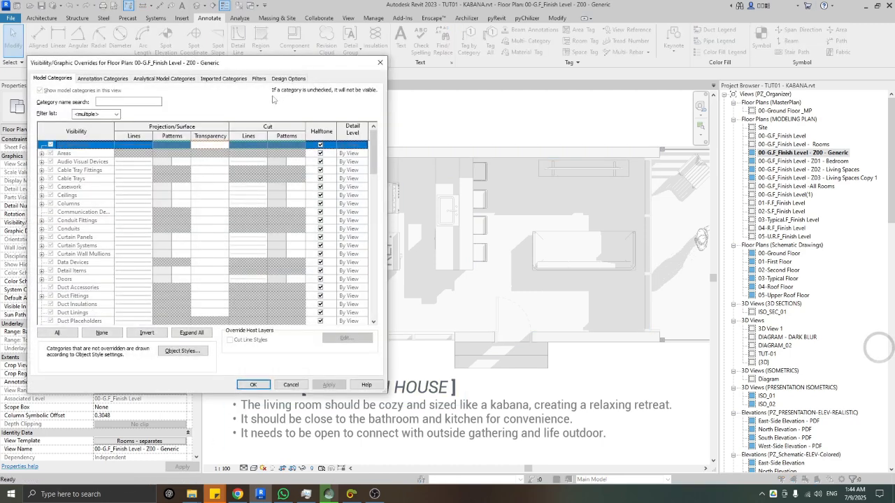
{"action": "left_click", "coordinate": [288, 78]}
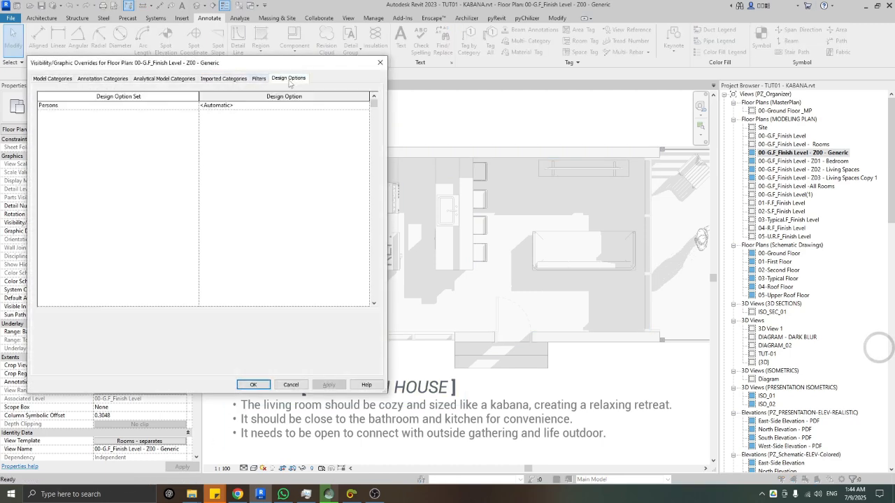
{"action": "left_click", "coordinate": [363, 106]}
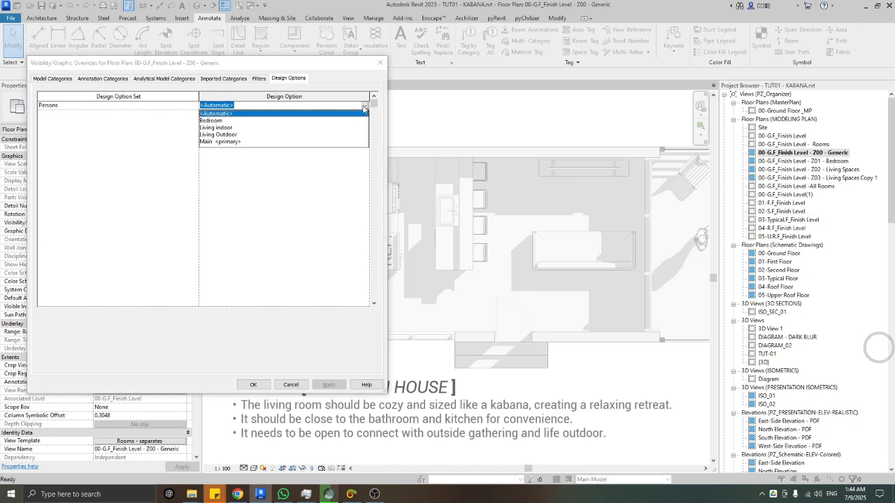
{"action": "left_click", "coordinate": [211, 121]}
{"action": "left_click", "coordinate": [253, 384]}
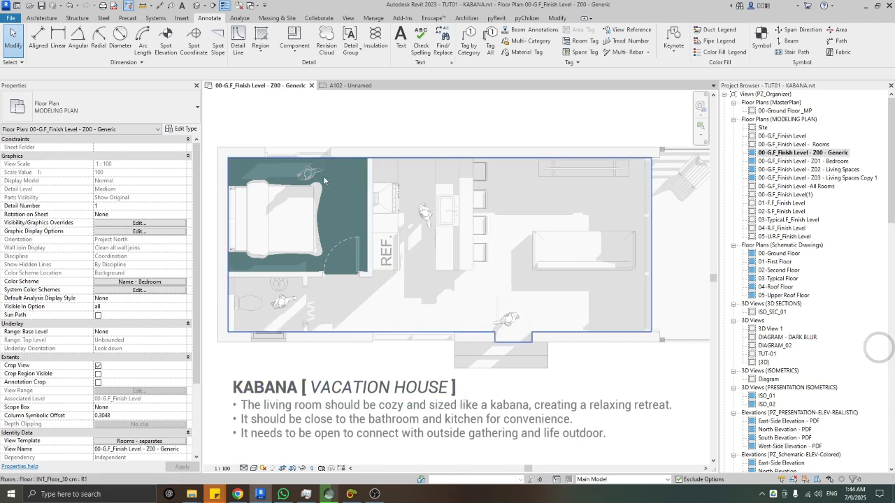
Replace the KABANA [VACATION HOUSE] text below the plan with the BEDROOM Privacy heading and its three notes.
{"action": "scroll", "coordinate": [301, 349], "scroll_direction": "down", "scroll_amount": 2}
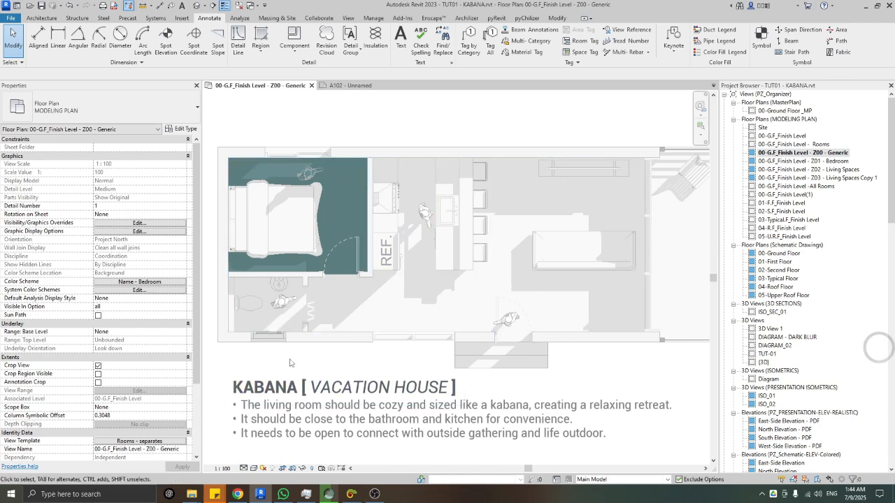
{"action": "scroll", "coordinate": [301, 349], "scroll_direction": "up", "scroll_amount": 2}
{"action": "scroll", "coordinate": [296, 368], "scroll_direction": "down", "scroll_amount": 2}
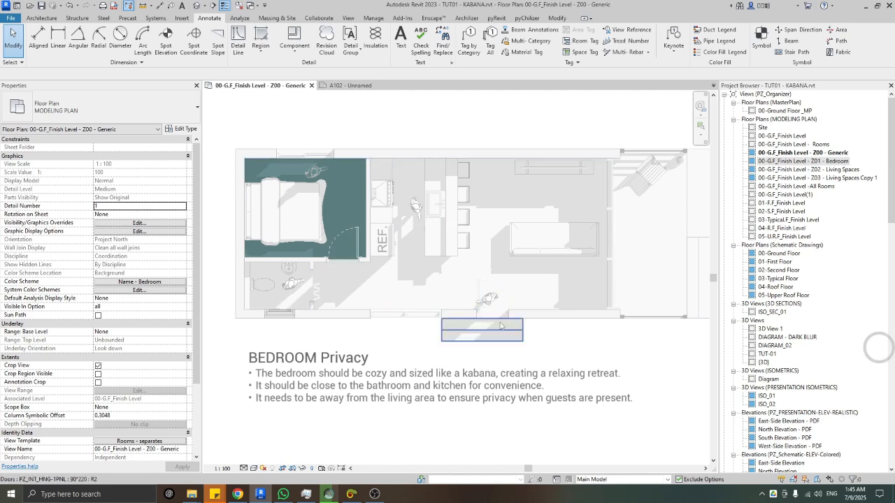
Draw a zz-Green Path spline detail line from the person in the bedroom through its door to the person at the entrance.
{"action": "scroll", "coordinate": [304, 305], "scroll_direction": "up", "scroll_amount": 2}
{"action": "scroll", "coordinate": [315, 287], "scroll_direction": "down", "scroll_amount": 1}
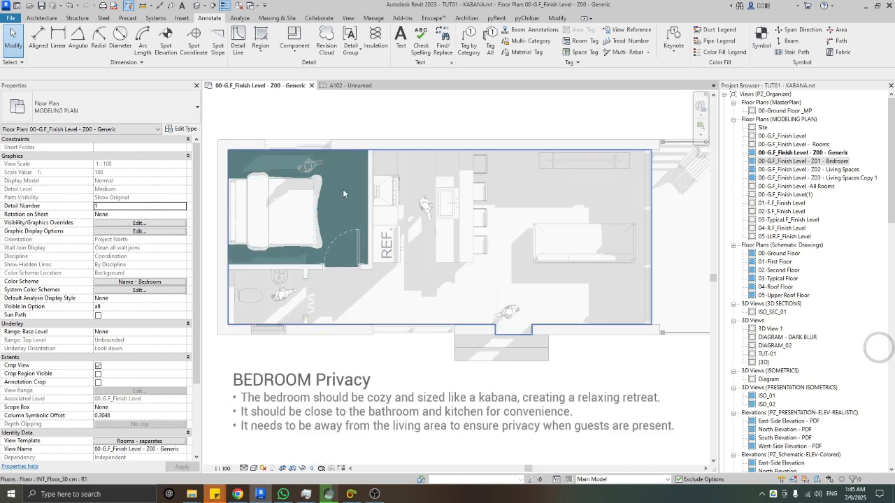
{"action": "scroll", "coordinate": [338, 261], "scroll_direction": "up", "scroll_amount": 1}
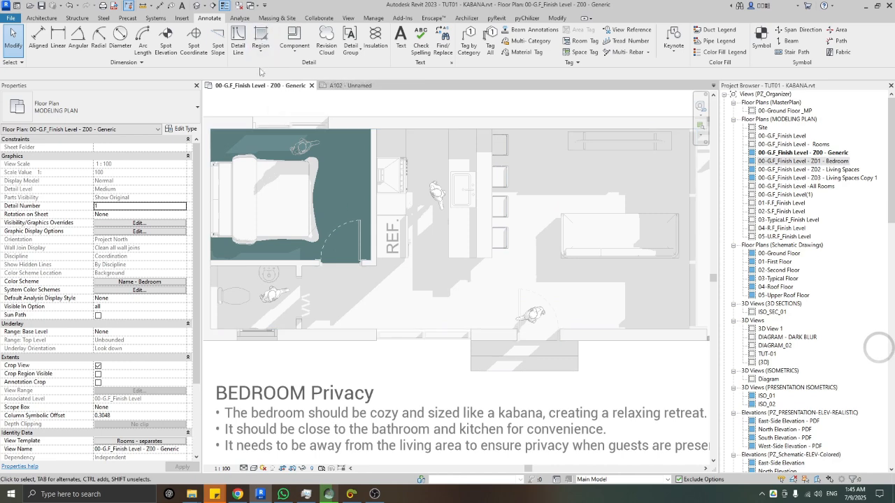
{"action": "left_click", "coordinate": [239, 44]}
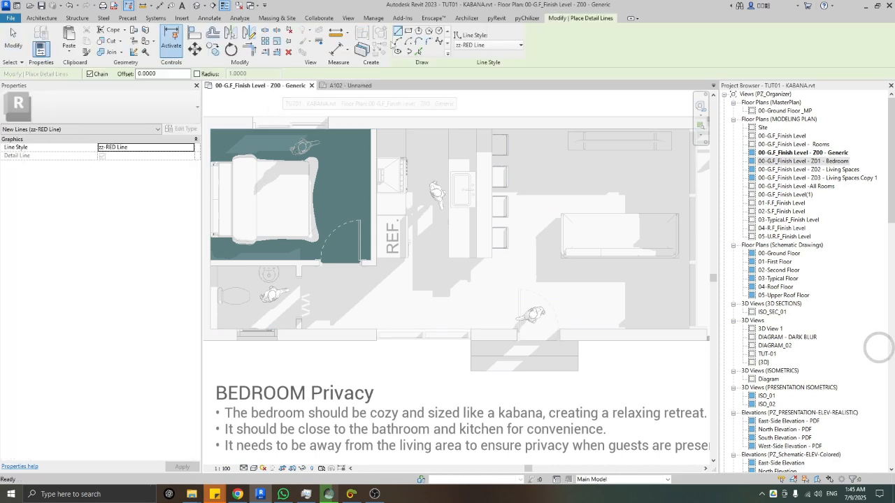
{"action": "left_click", "coordinate": [471, 45]}
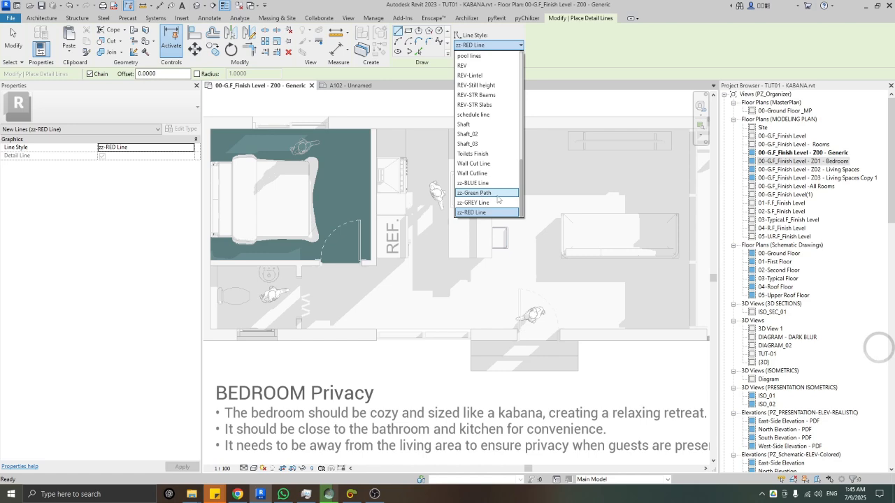
{"action": "left_click", "coordinate": [473, 193]}
{"action": "scroll", "coordinate": [308, 308], "scroll_direction": "up", "scroll_amount": 3}
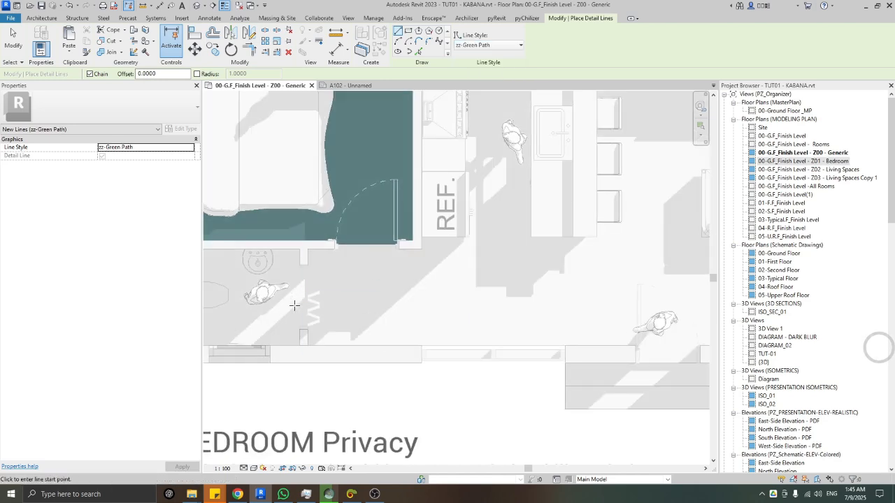
{"action": "left_click", "coordinate": [438, 43]}
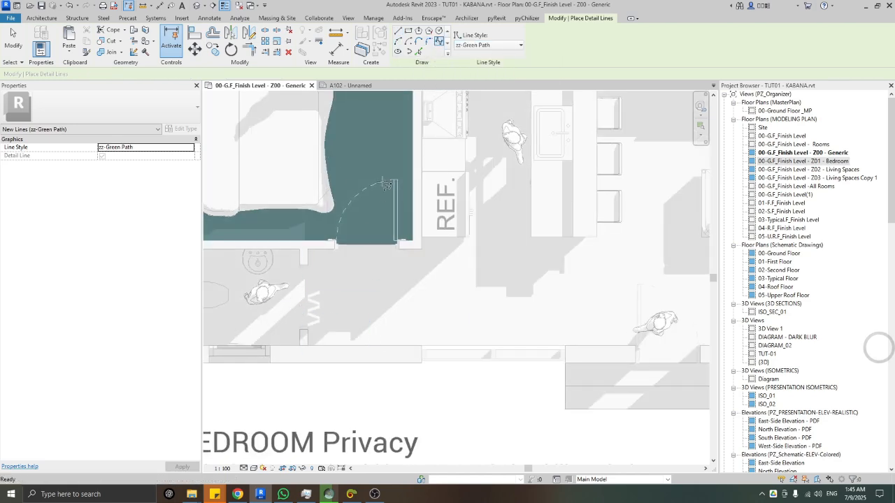
{"action": "scroll", "coordinate": [368, 289], "scroll_direction": "down", "scroll_amount": 2}
{"action": "left_click", "coordinate": [332, 143]}
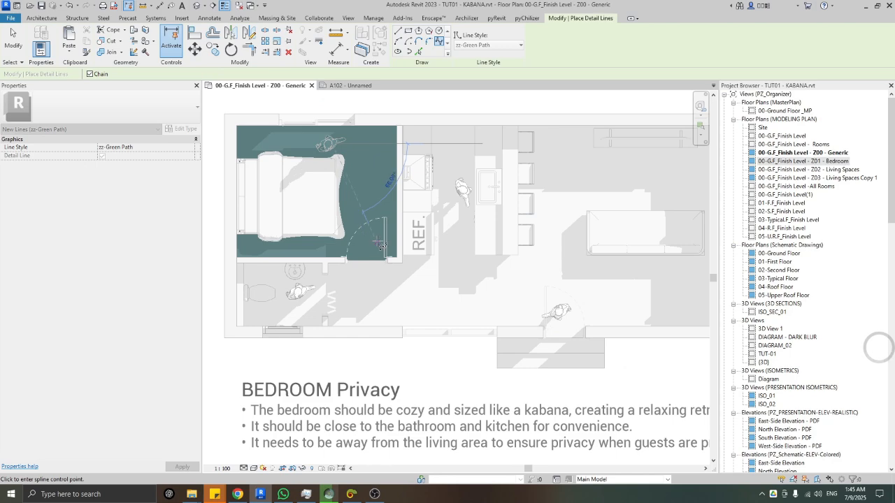
{"action": "left_click", "coordinate": [367, 305]}
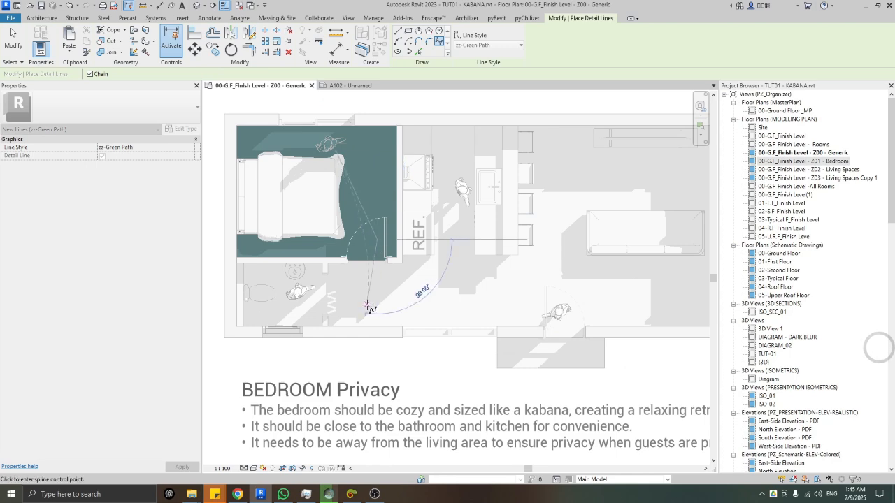
{"action": "left_click", "coordinate": [546, 316]}
{"action": "key", "text": "Escape"}
{"action": "key", "text": "Escape"}
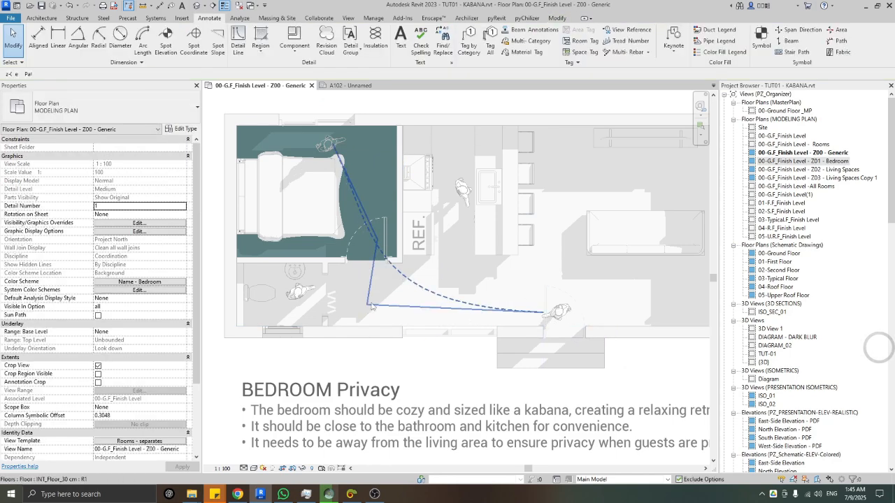
Reshape the bedroom-to-entrance spline by pulling its lobby control point down to the exterior wall.
{"action": "left_click", "coordinate": [371, 306]}
{"action": "scroll", "coordinate": [356, 308], "scroll_direction": "up", "scroll_amount": 2}
{"action": "scroll", "coordinate": [358, 293], "scroll_direction": "down", "scroll_amount": 1}
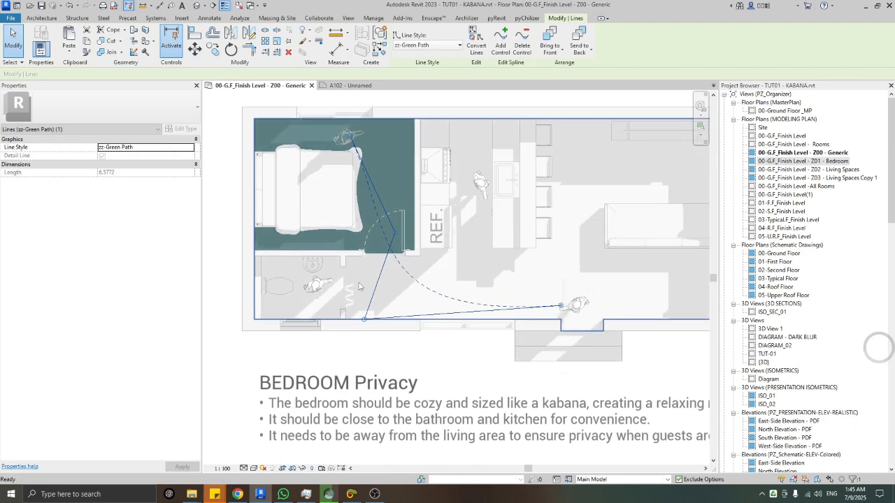
{"action": "key", "text": "d"}
{"action": "key", "text": "l"}
{"action": "scroll", "coordinate": [359, 284], "scroll_direction": "up", "scroll_amount": 3}
{"action": "left_click", "coordinate": [395, 138]}
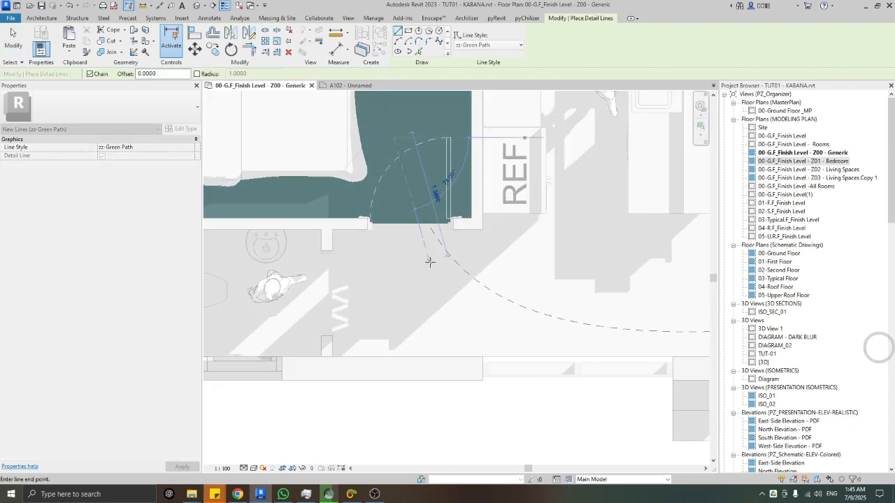
{"action": "left_click", "coordinate": [428, 260]}
{"action": "key", "text": "Escape"}
{"action": "key", "text": "Escape"}
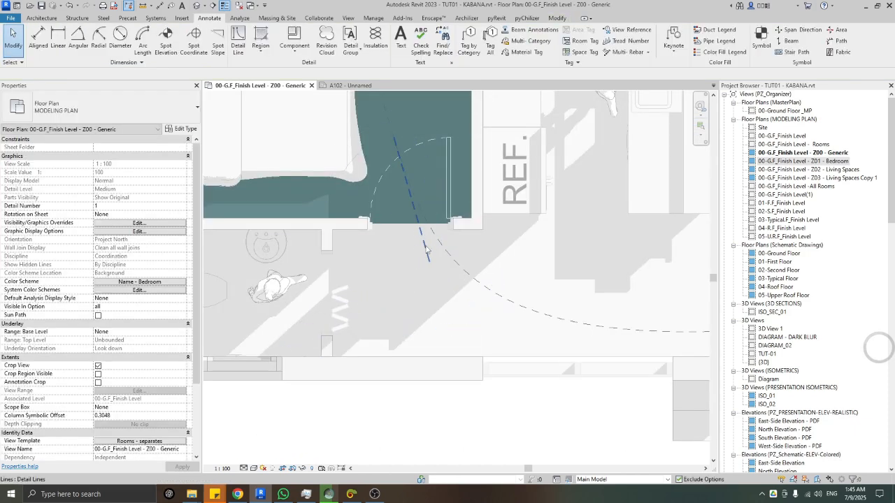
Draw a zz-Green Path spline detail line from inside the bedroom doorway to the person in the bathroom.
{"action": "key", "text": "d"}
{"action": "key", "text": "l"}
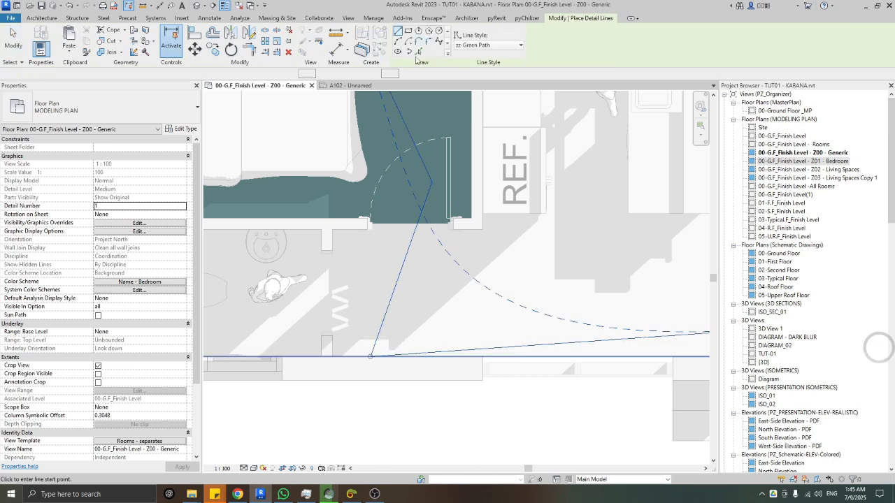
{"action": "left_click", "coordinate": [439, 42]}
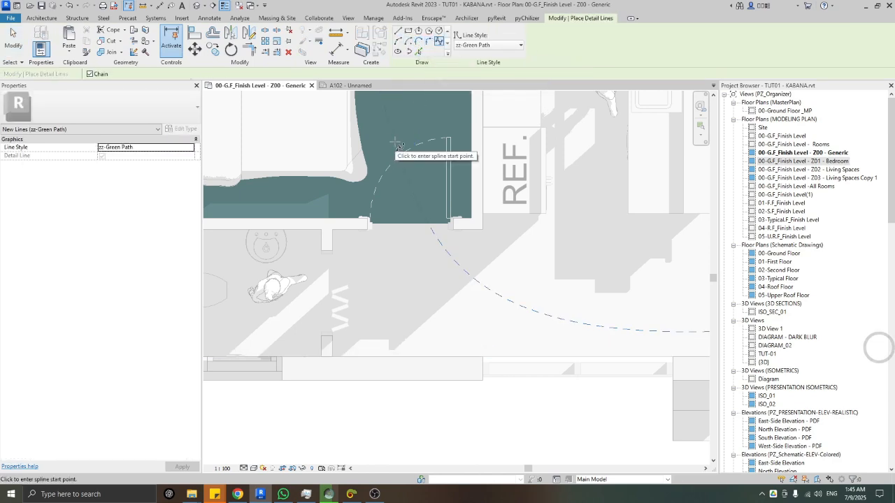
{"action": "left_click", "coordinate": [395, 144]}
{"action": "left_click", "coordinate": [418, 269]}
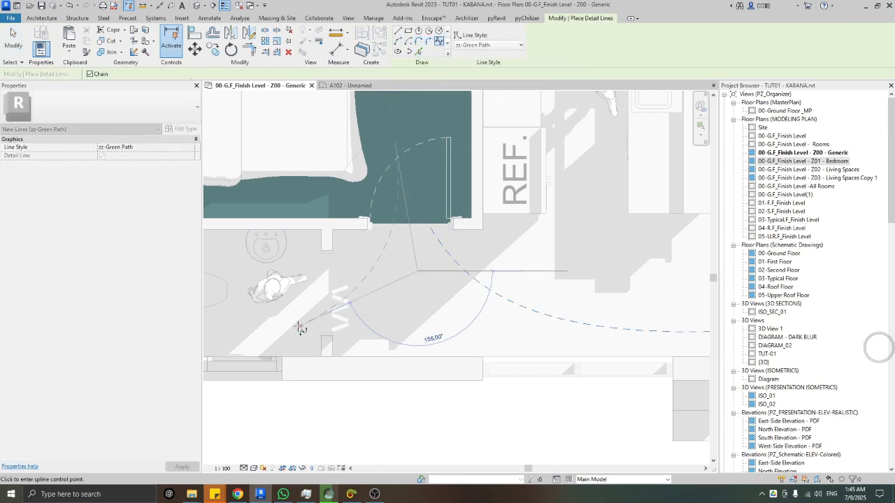
{"action": "left_click", "coordinate": [279, 296]}
{"action": "key", "text": "Escape"}
Draw a zz-Green Path spline branching from the entrance path up to the person in the kitchen.
{"action": "scroll", "coordinate": [446, 189], "scroll_direction": "down", "scroll_amount": 3}
{"action": "middle_click_drag", "start_coordinate": [446, 189], "coordinate": [342, 262]}
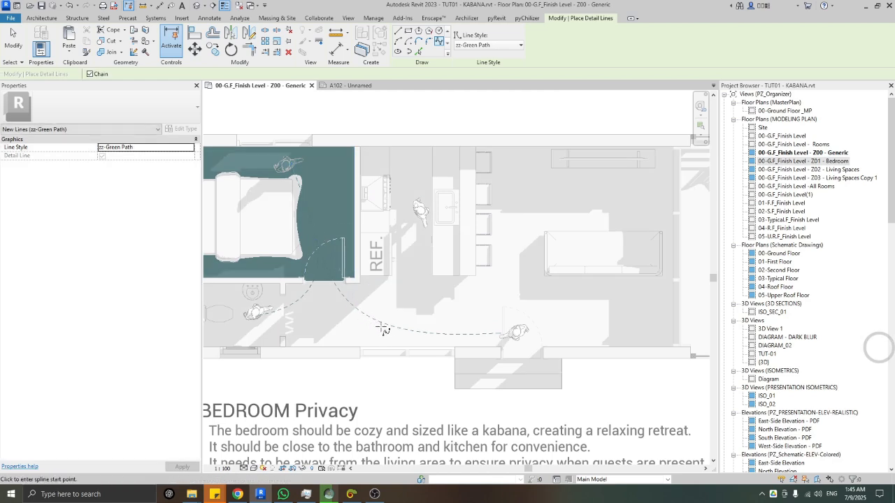
{"action": "left_click", "coordinate": [430, 323]}
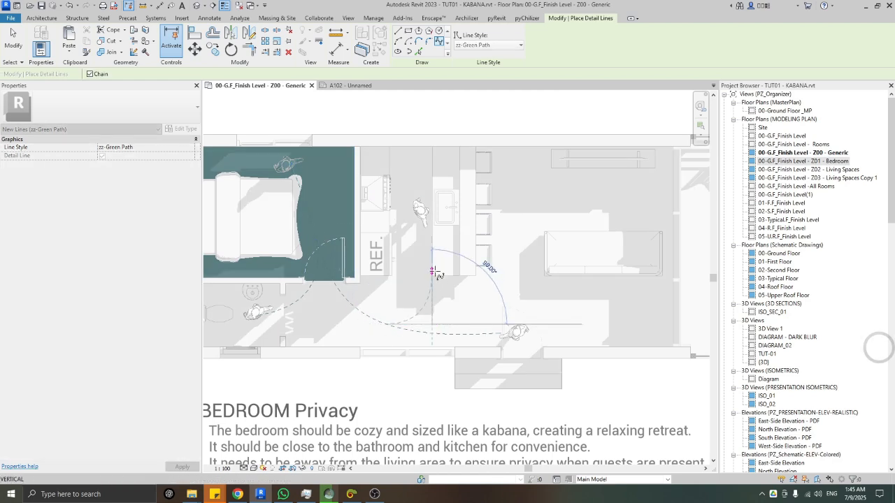
{"action": "left_click", "coordinate": [420, 219]}
{"action": "key", "text": "Escape"}
{"action": "key", "text": "Escape"}
{"action": "scroll", "coordinate": [427, 298], "scroll_direction": "down", "scroll_amount": 3}
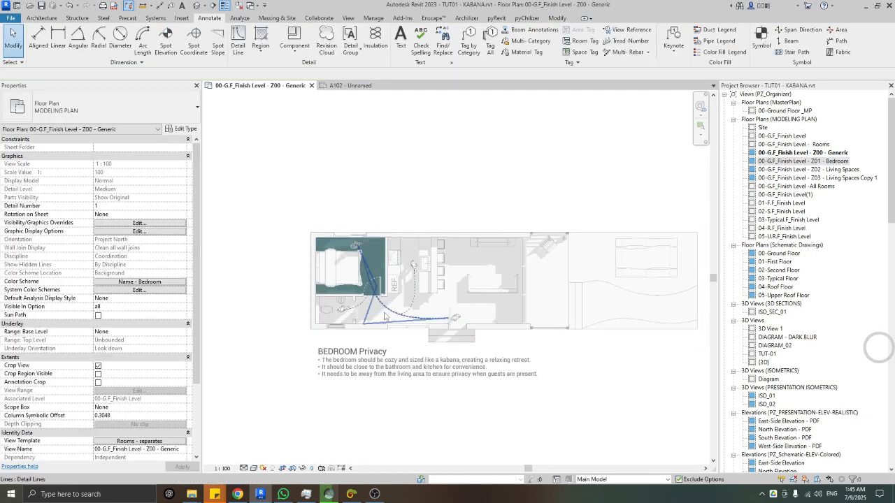
Override the graphics of the bathroom and kitchen branch paths in this view so they appear fainter than the main path.
{"action": "scroll", "coordinate": [381, 291], "scroll_direction": "up", "scroll_amount": 3}
{"action": "left_click", "coordinate": [371, 297]}
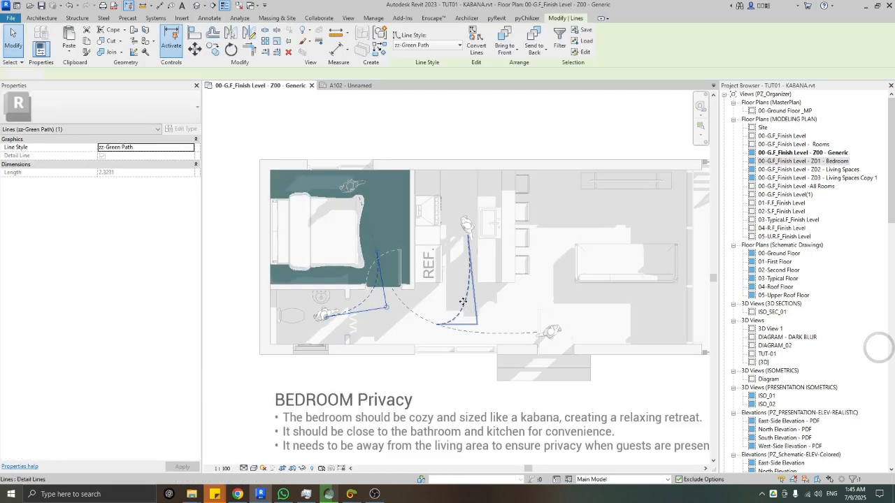
{"action": "right_click", "coordinate": [462, 303]}
{"action": "mouse_move", "coordinate": [510, 135]}
{"action": "left_click", "coordinate": [598, 135]}
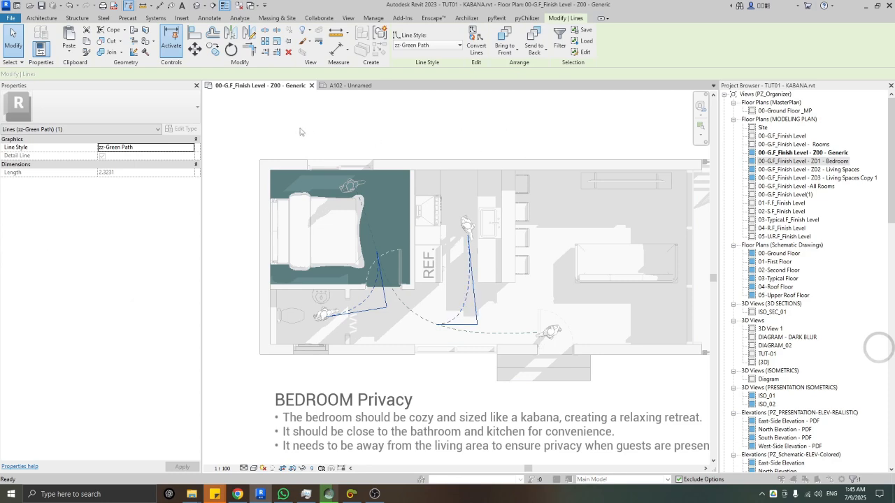
{"action": "left_click", "coordinate": [193, 156]}
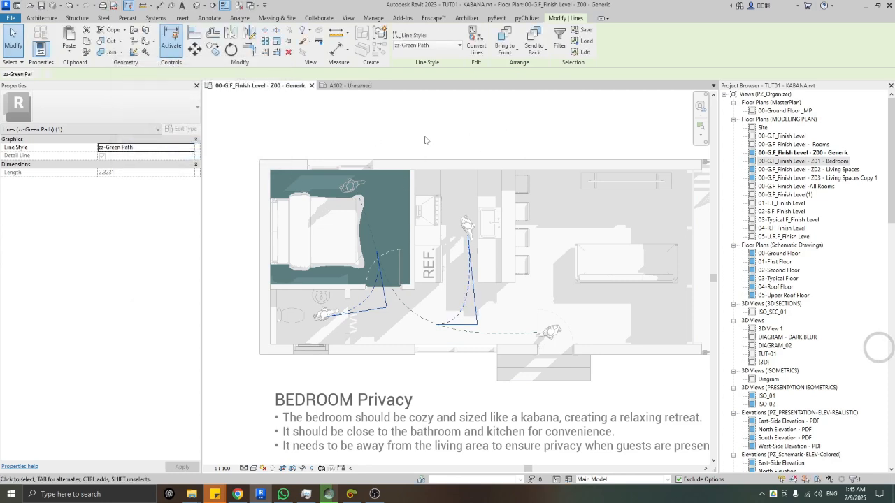
{"action": "key", "text": "Escape"}
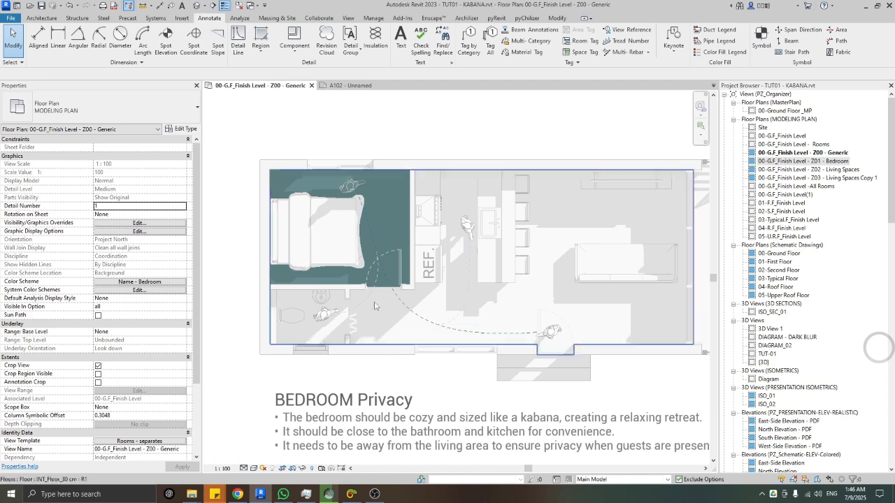
Look over the Bedroom Privacy diagram, checking the circulation paths, the colored bedroom and the notes below the plan.
{"action": "scroll", "coordinate": [350, 293], "scroll_direction": "down", "scroll_amount": 3}
{"action": "scroll", "coordinate": [306, 289], "scroll_direction": "up", "scroll_amount": 2}
{"action": "middle_click_drag", "start_coordinate": [306, 290], "coordinate": [309, 306]}
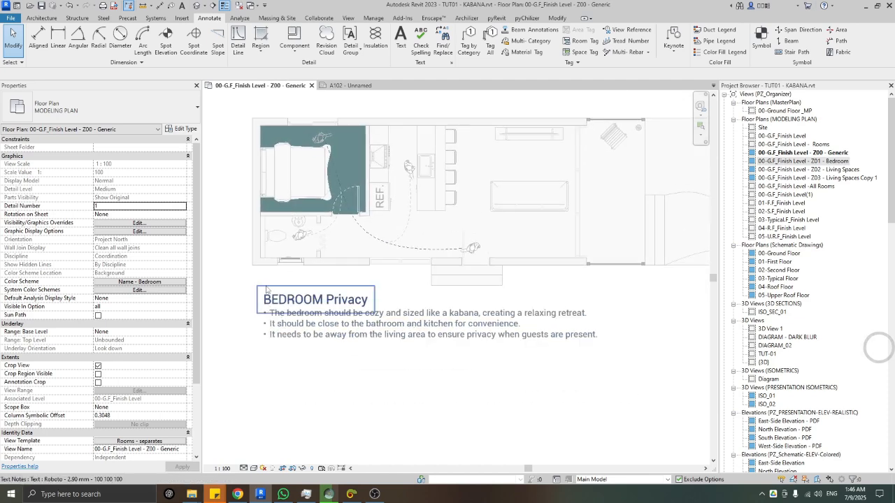
{"action": "scroll", "coordinate": [385, 319], "scroll_direction": "down", "scroll_amount": 2}
{"action": "middle_click_drag", "start_coordinate": [384, 320], "coordinate": [360, 337]}
{"action": "scroll", "coordinate": [360, 336], "scroll_direction": "up", "scroll_amount": 2}
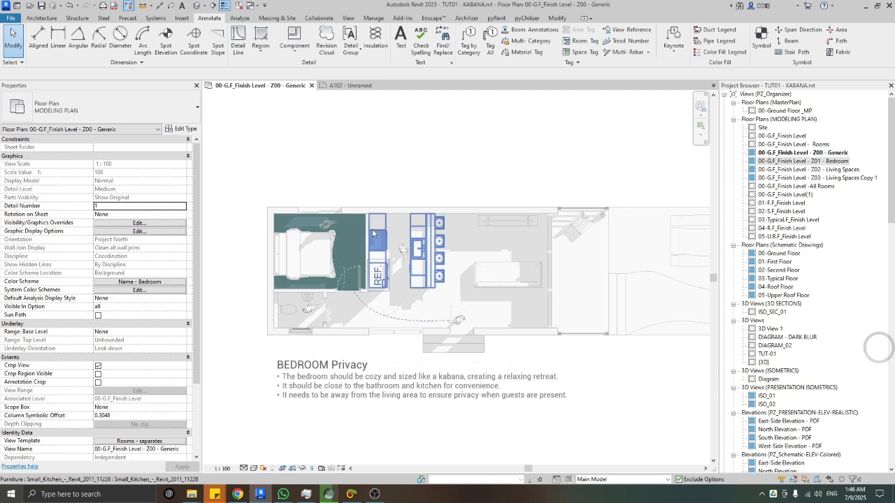
{"action": "middle_click_drag", "start_coordinate": [353, 250], "coordinate": [345, 214]}
{"action": "scroll", "coordinate": [355, 220], "scroll_direction": "up", "scroll_amount": 1}
{"action": "scroll", "coordinate": [315, 241], "scroll_direction": "down", "scroll_amount": 1}
{"action": "scroll", "coordinate": [368, 171], "scroll_direction": "up", "scroll_amount": 1}
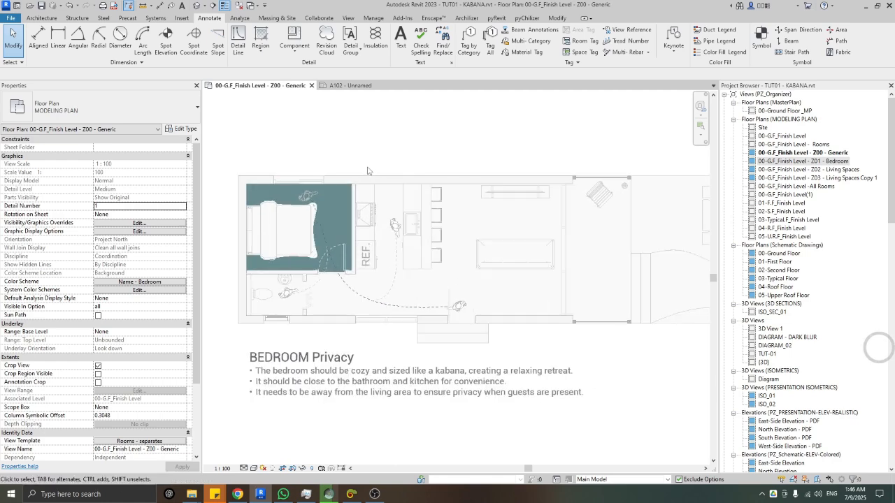
Duplicate the 00-G.F_Finish Level - Z00 - Generic floor plan view without its detailing.
{"action": "left_click", "coordinate": [822, 159]}
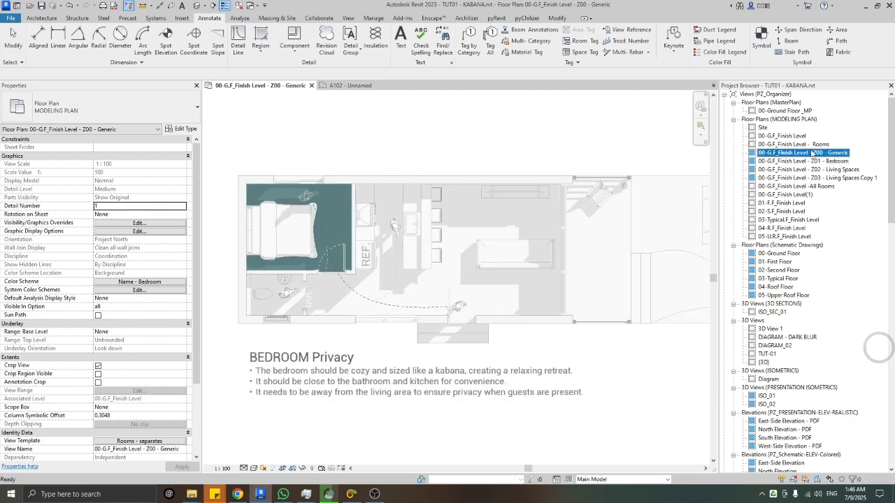
{"action": "right_click", "coordinate": [816, 152]}
{"action": "mouse_move", "coordinate": [780, 224]}
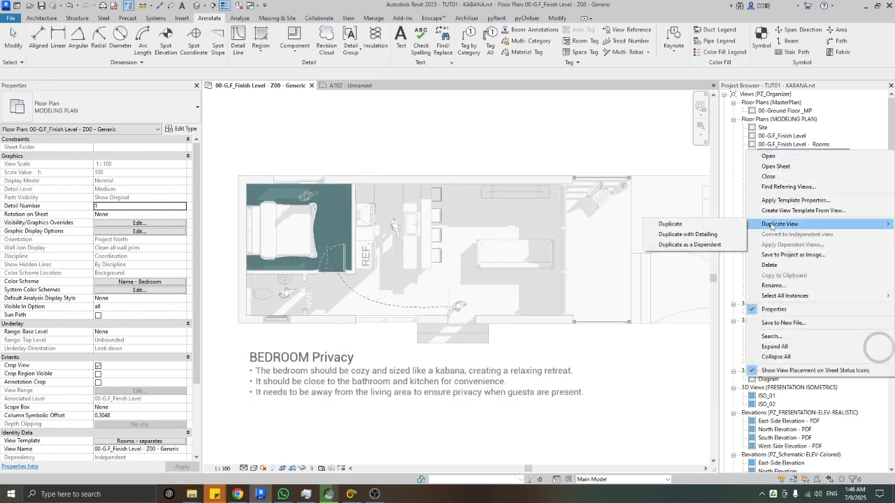
{"action": "left_click", "coordinate": [684, 224]}
Rename the duplicated floor plan view to 00-G.F_Finish Level - Z-B - Living - Kichen.
{"action": "key", "text": "F2"}
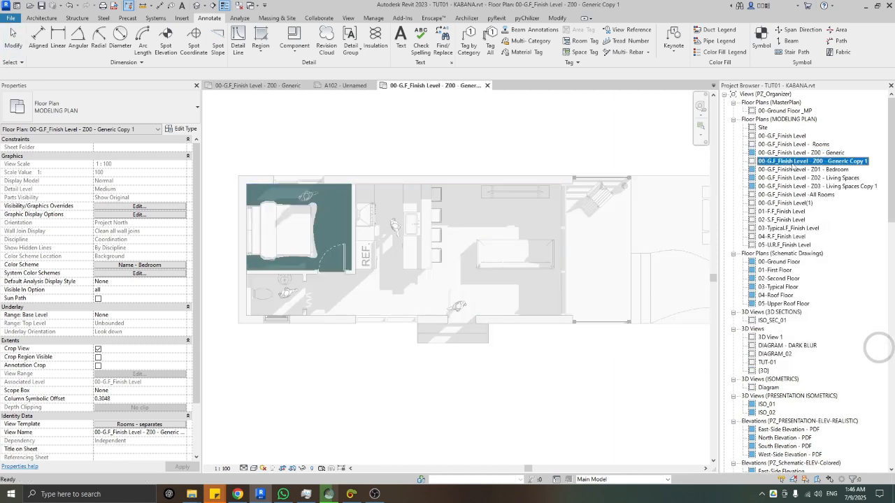
{"action": "left_click", "coordinate": [843, 163]}
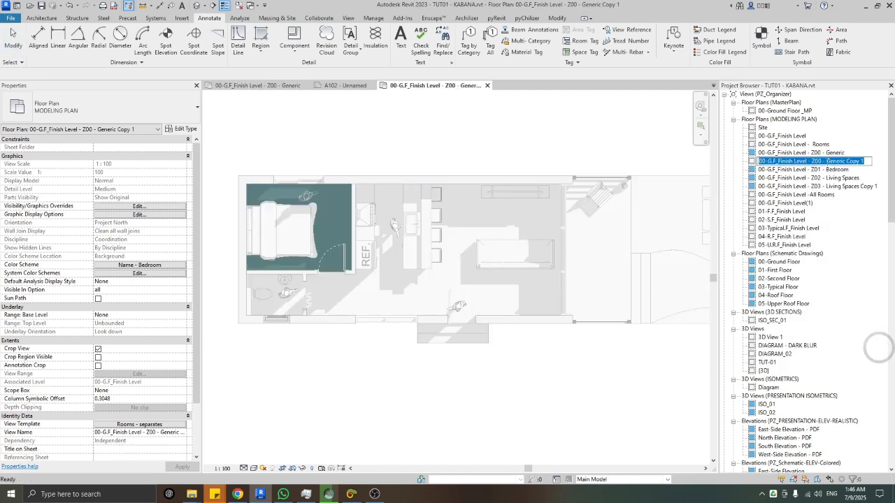
{"action": "left_click_drag", "start_coordinate": [813, 161], "coordinate": [865, 161]}
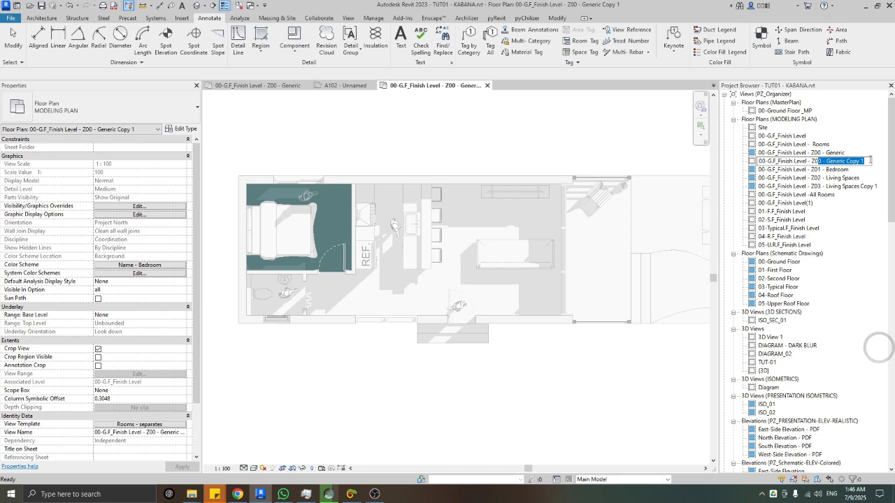
{"action": "key", "text": "BackSpace"}
{"action": "key", "text": "BackSpace"}
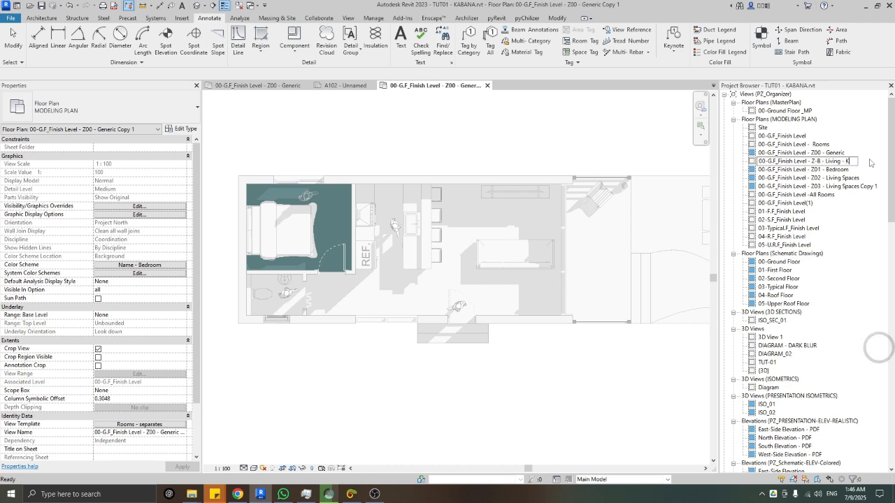
{"action": "type", "text": "n"}
{"action": "key", "text": "Return"}
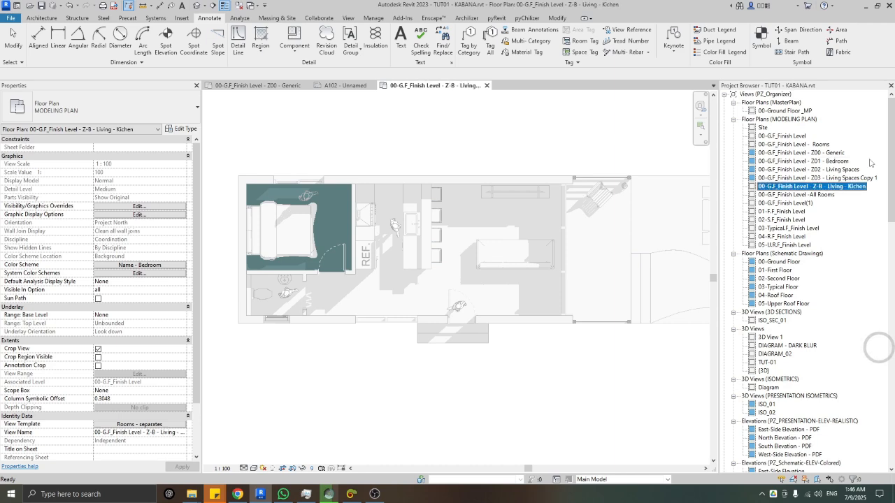
Duplicate the Name - Bedroom room color scheme as Name - Living Kitchen and select the new scheme.
{"action": "left_click", "coordinate": [540, 135]}
{"action": "left_click", "coordinate": [154, 266]}
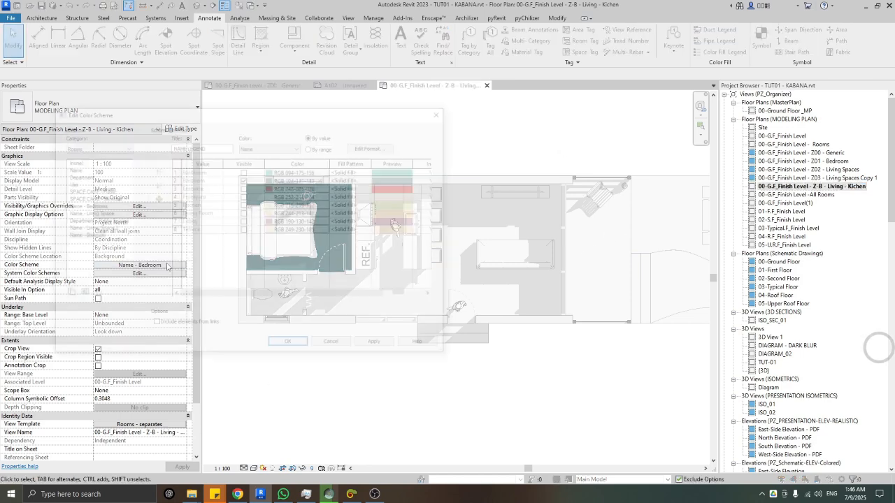
{"action": "left_click", "coordinate": [66, 295]}
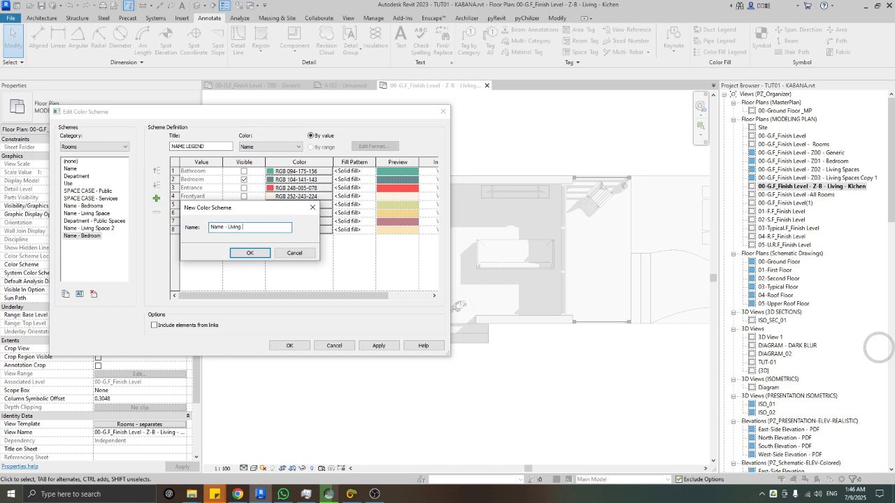
{"action": "type", "text": "Name - Living Kitchen"}
{"action": "key", "text": "Return"}
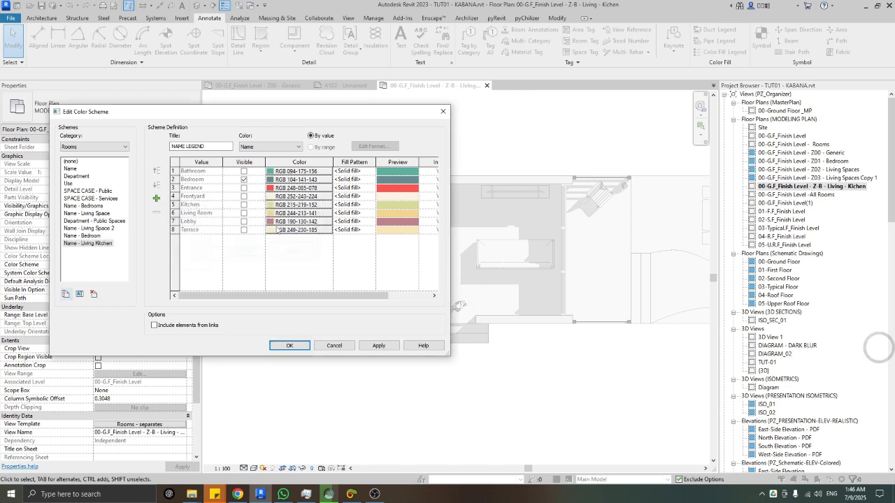
{"action": "left_click", "coordinate": [98, 244]}
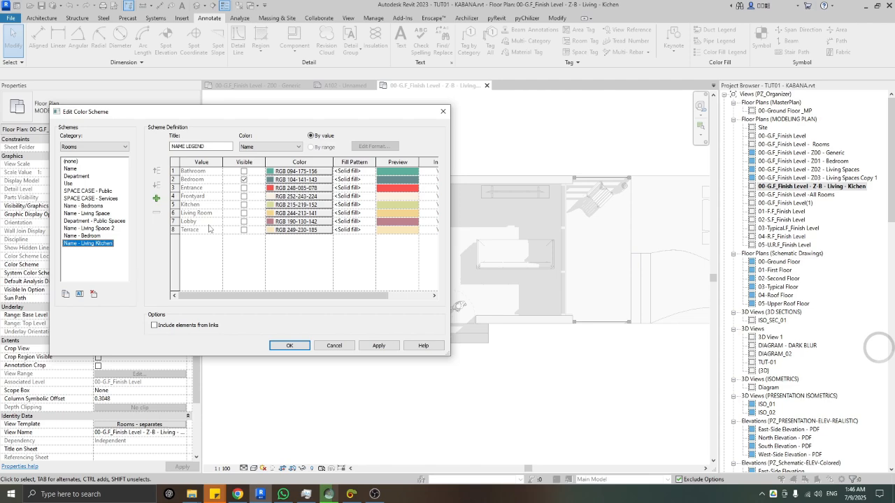
In the Name - Living Kitchen scheme, hide the Bedroom color, show Kitchen and Living Room, and apply the scheme to the plan.
{"action": "left_click", "coordinate": [244, 180]}
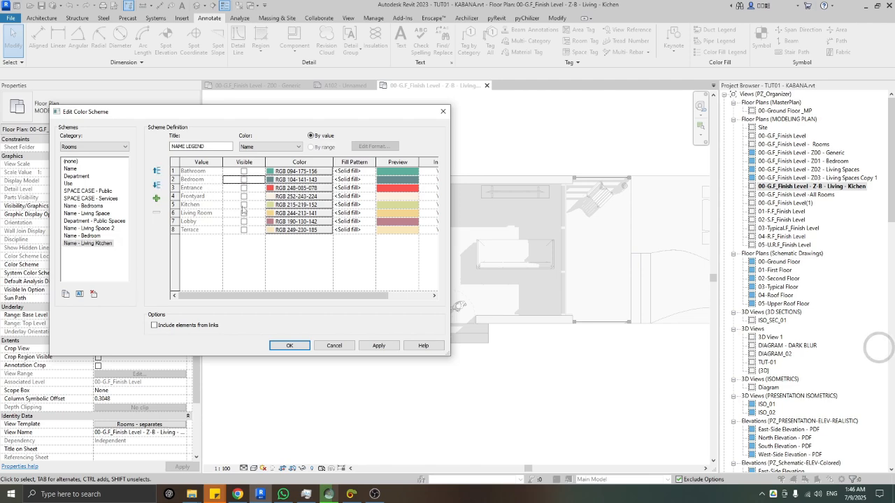
{"action": "left_click", "coordinate": [244, 205]}
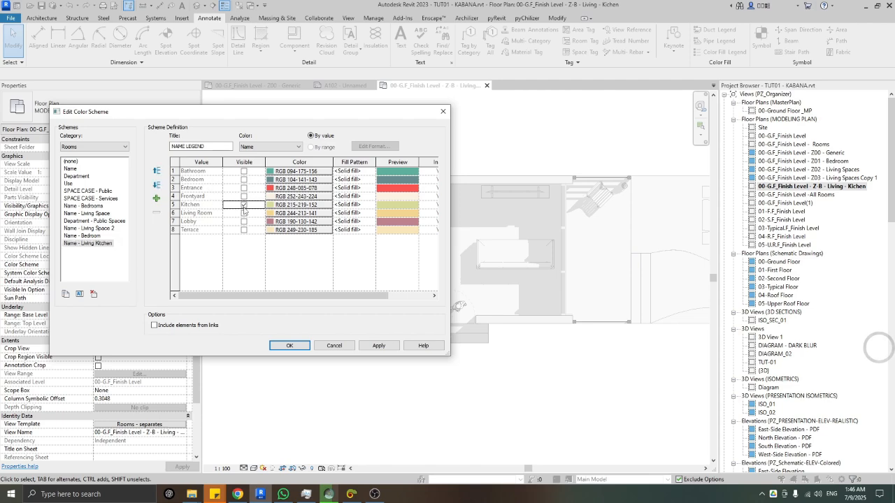
{"action": "left_click", "coordinate": [289, 345]}
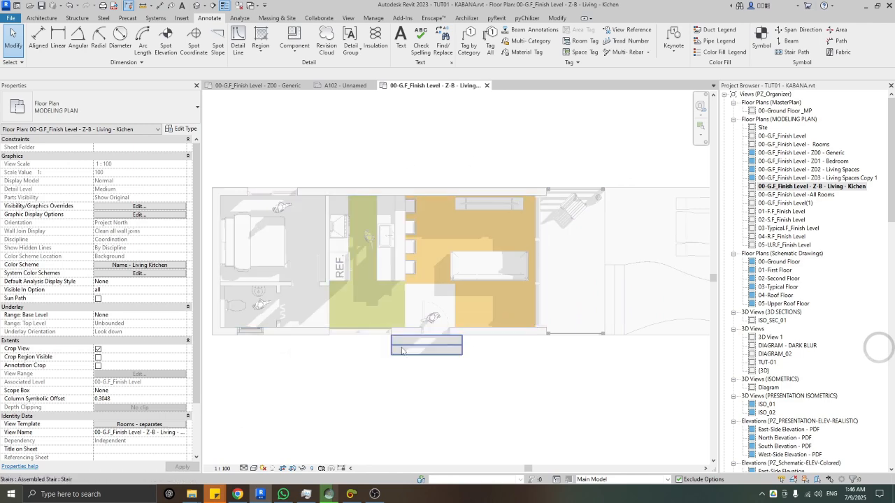
In the plan's visibility overrides, set the Persons design option to Living indoor.
{"action": "scroll", "coordinate": [393, 288], "scroll_direction": "up", "scroll_amount": 1}
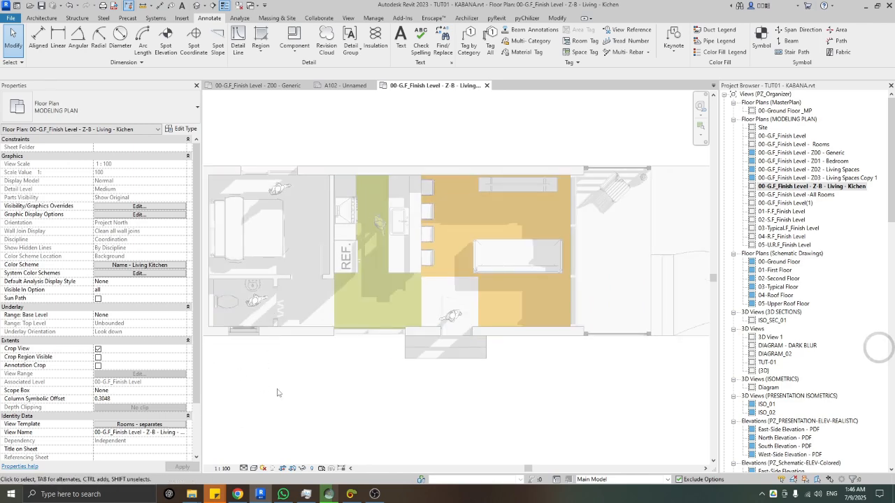
{"action": "key", "text": "v"}
{"action": "key", "text": "g"}
{"action": "left_click", "coordinate": [288, 78]}
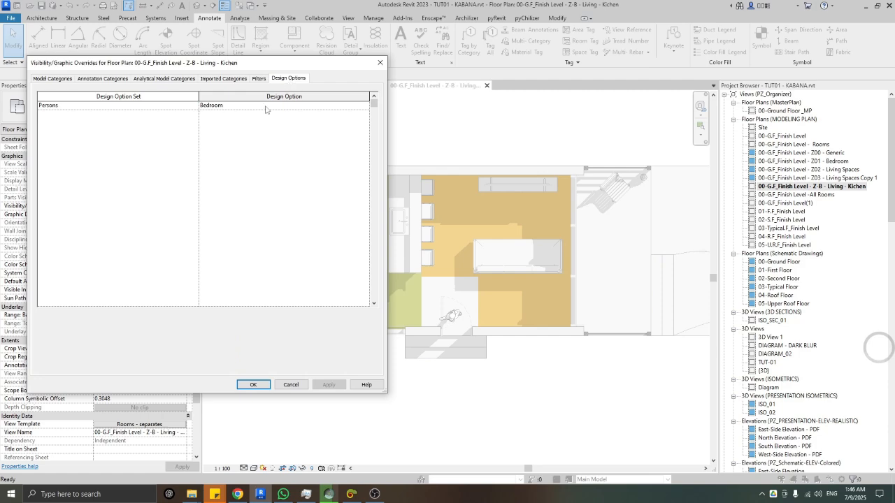
{"action": "left_click", "coordinate": [326, 105]}
{"action": "left_click", "coordinate": [321, 105]}
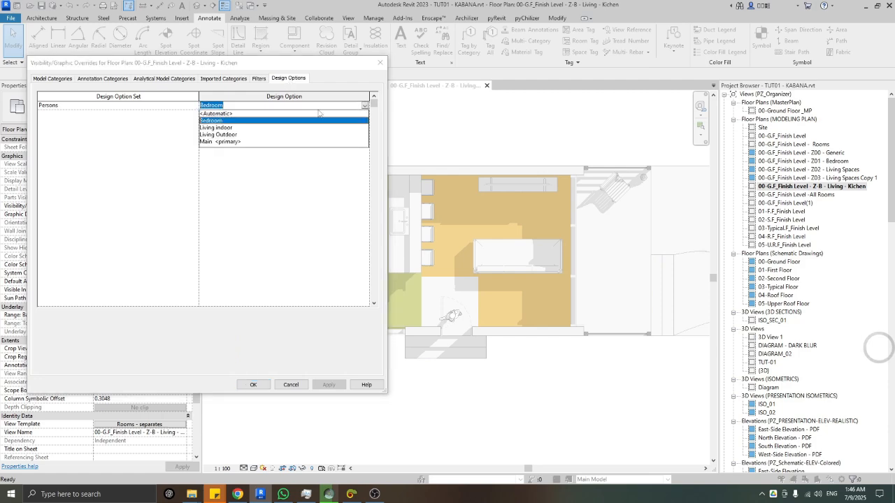
{"action": "left_click", "coordinate": [227, 134]}
{"action": "left_click", "coordinate": [253, 384]}
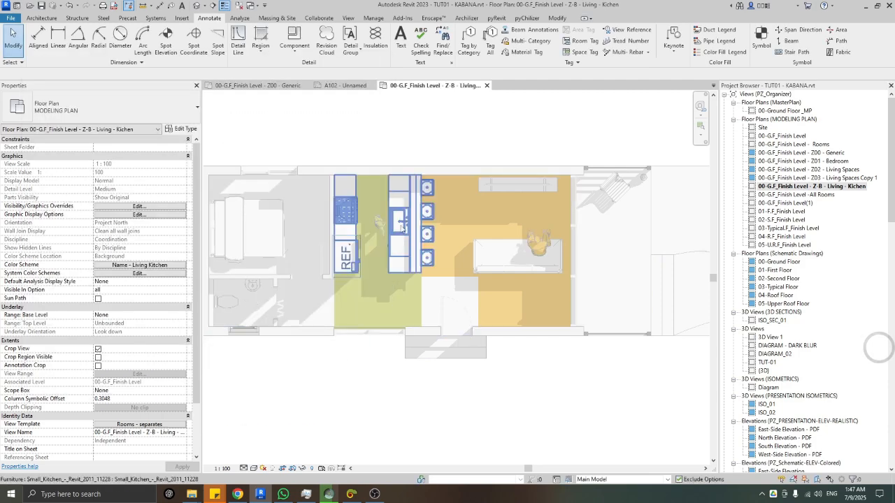
{"action": "scroll", "coordinate": [438, 242], "scroll_direction": "up", "scroll_amount": 2}
{"action": "left_click", "coordinate": [323, 211]}
{"action": "left_click", "coordinate": [568, 287]}
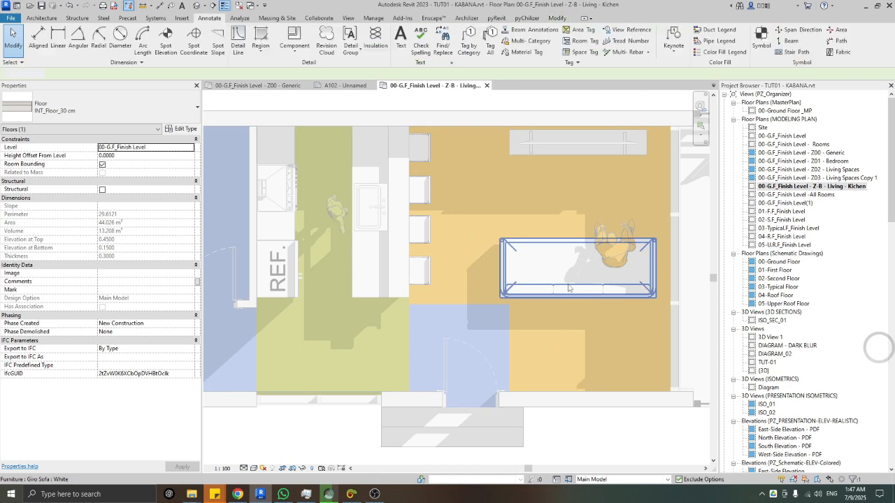
{"action": "scroll", "coordinate": [589, 264], "scroll_direction": "down", "scroll_amount": 2}
{"action": "middle_click_drag", "start_coordinate": [590, 264], "coordinate": [526, 252]}
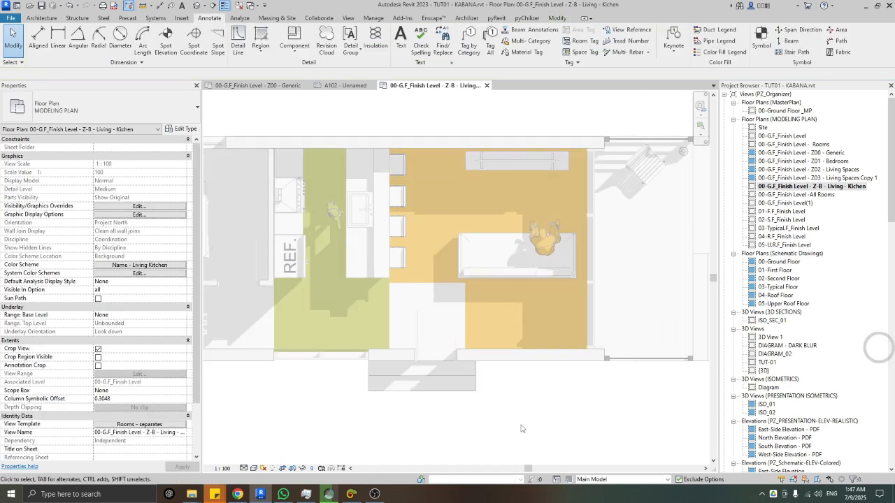
{"action": "mouse_move", "coordinate": [468, 243]}
{"action": "middle_mouse_down"}
{"action": "mouse_move", "coordinate": [460, 256]}
{"action": "mouse_move", "coordinate": [474, 240]}
{"action": "middle_mouse_up"}
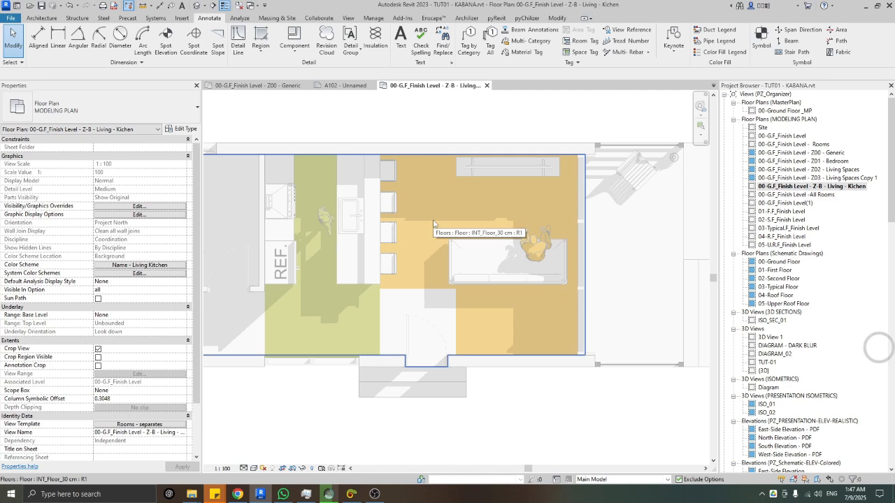
Draw a zz-GREY Line spline detail line from the person in the kitchen through the entrance area to the living room sofa.
{"action": "key", "text": "d"}
{"action": "key", "text": "l"}
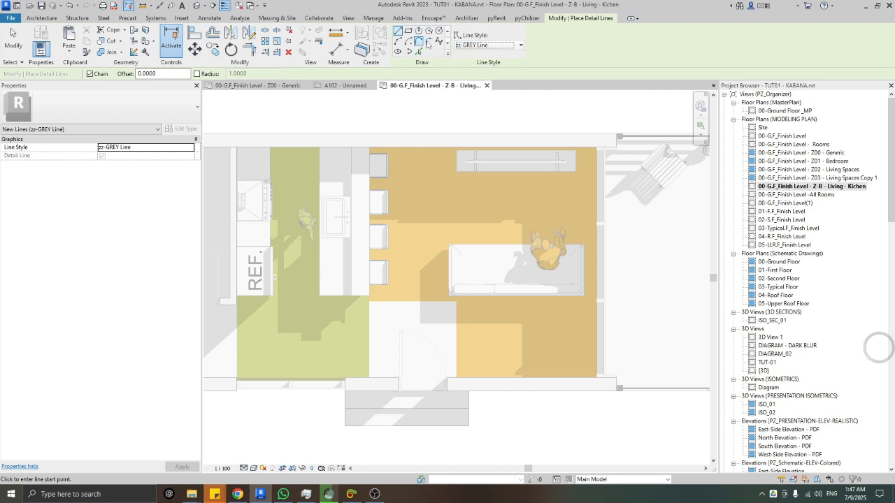
{"action": "left_click", "coordinate": [429, 41]}
{"action": "left_click", "coordinate": [438, 42]}
{"action": "left_click", "coordinate": [305, 222]}
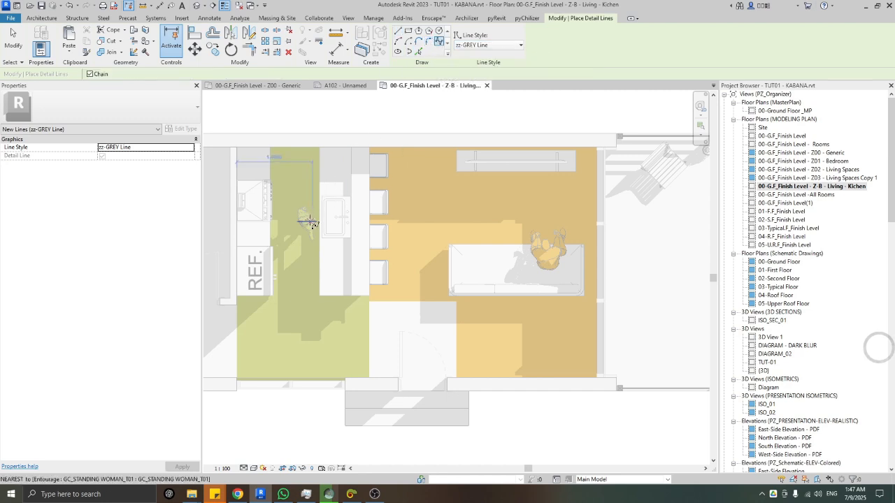
{"action": "left_click", "coordinate": [305, 316]}
{"action": "left_click", "coordinate": [402, 338]}
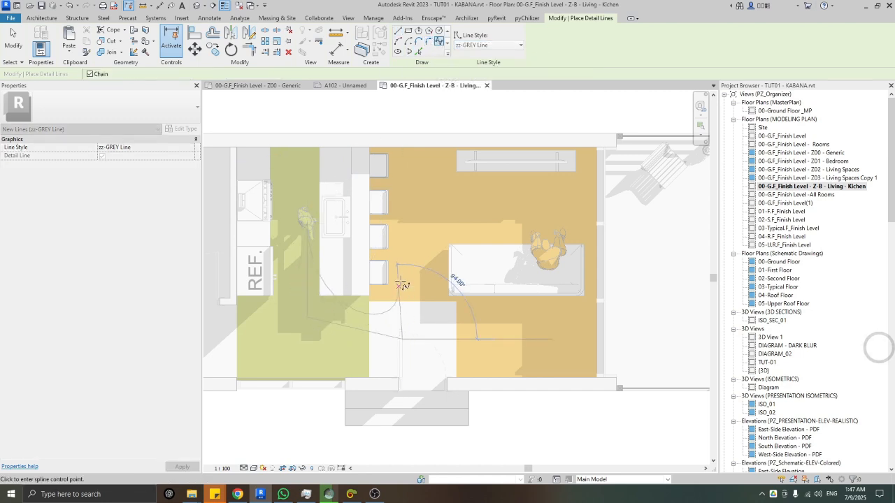
{"action": "left_click", "coordinate": [456, 215]}
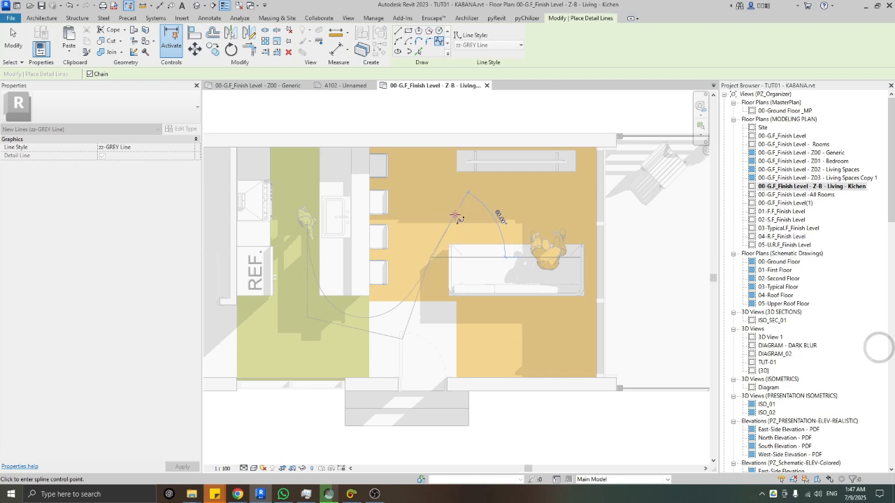
{"action": "left_click", "coordinate": [495, 244]}
{"action": "key", "text": "Escape"}
{"action": "key", "text": "Escape"}
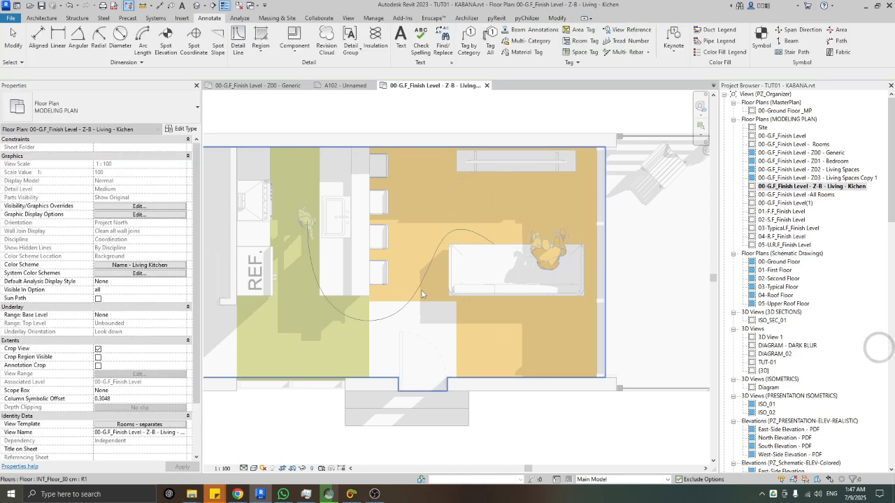
Pull the spline's control point below the refrigerator further outward and change the path's line style to zz-Green Path.
{"action": "left_click", "coordinate": [336, 324]}
{"action": "left_click_drag", "start_coordinate": [308, 318], "coordinate": [285, 345]}
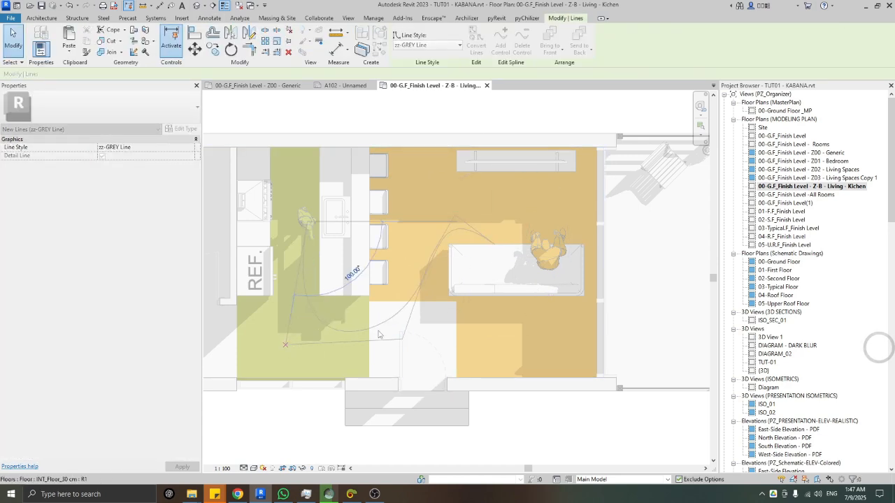
{"action": "left_click", "coordinate": [421, 46]}
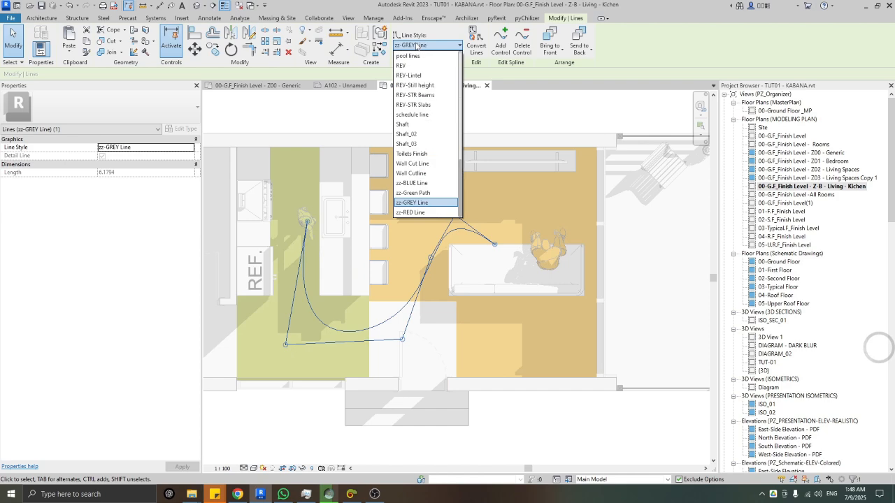
{"action": "key", "text": "Escape"}
{"action": "key", "text": "Escape"}
{"action": "left_click", "coordinate": [439, 251]}
{"action": "key", "text": "Escape"}
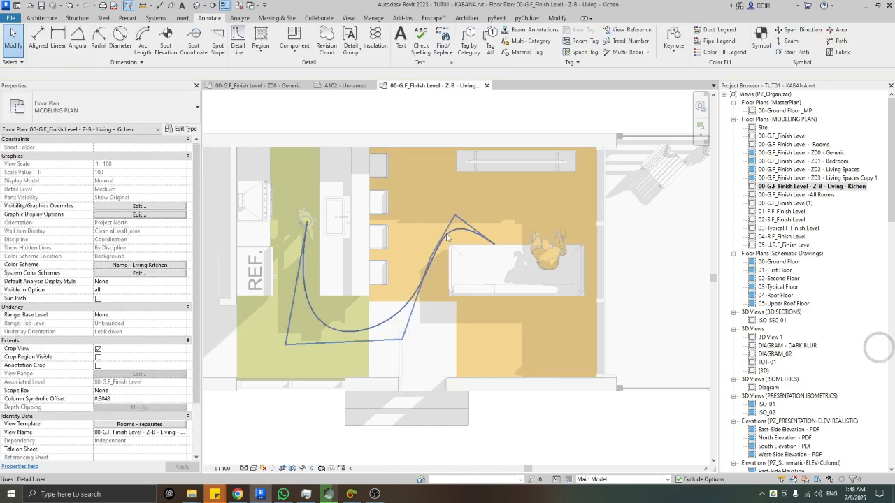
{"action": "left_click", "coordinate": [446, 235]}
{"action": "left_click", "coordinate": [423, 44]}
{"action": "left_click", "coordinate": [415, 197]}
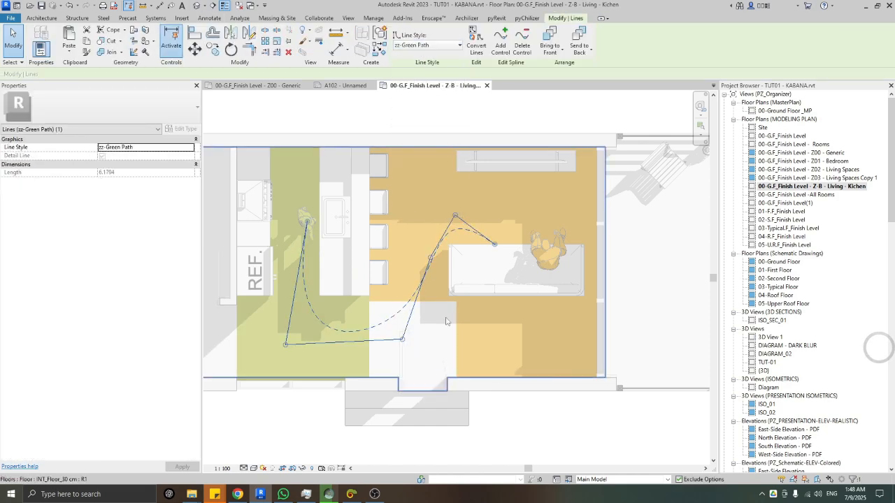
{"action": "key", "text": "Escape"}
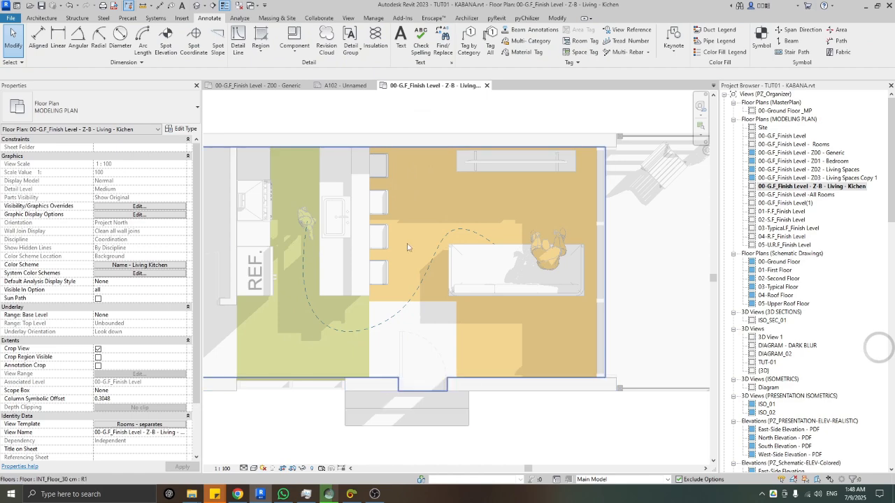
Copy the standing woman from the kitchen into the living room, above the sofa.
{"action": "left_click", "coordinate": [299, 231]}
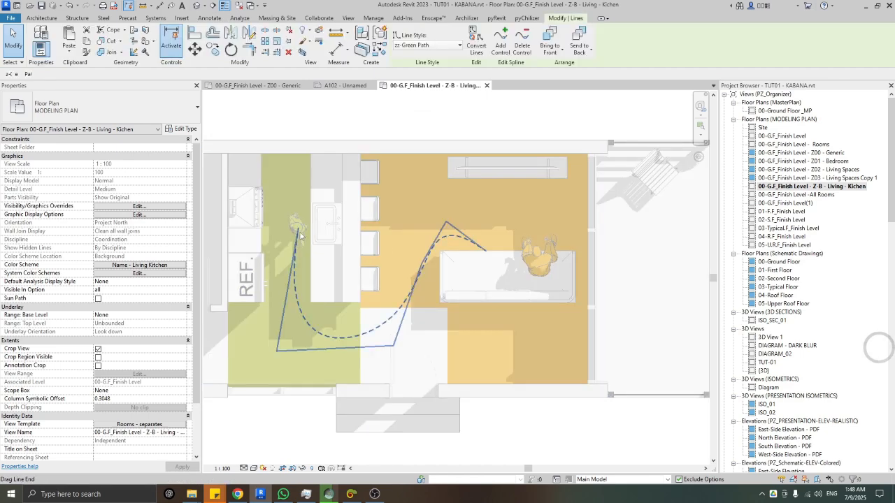
{"action": "key", "text": "Escape"}
{"action": "middle_click_drag", "start_coordinate": [299, 230], "coordinate": [307, 221]}
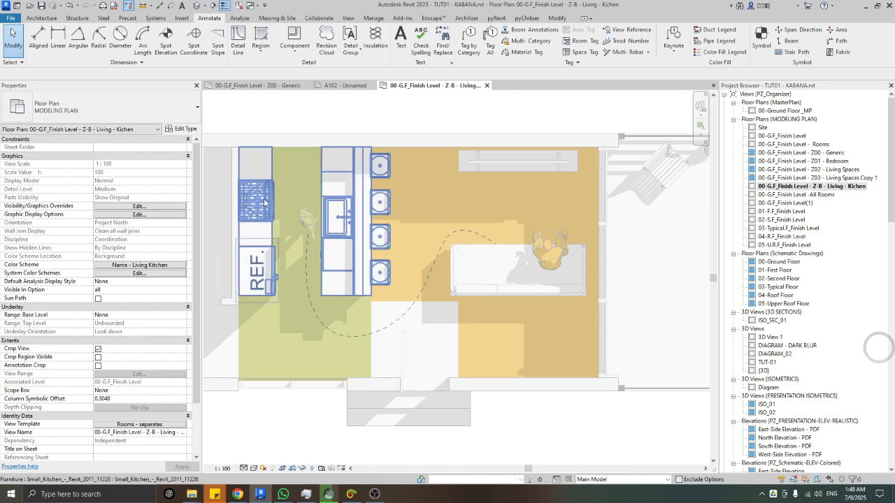
{"action": "left_click", "coordinate": [308, 221]}
{"action": "key", "text": "c"}
{"action": "key", "text": "o"}
{"action": "left_click", "coordinate": [307, 224]}
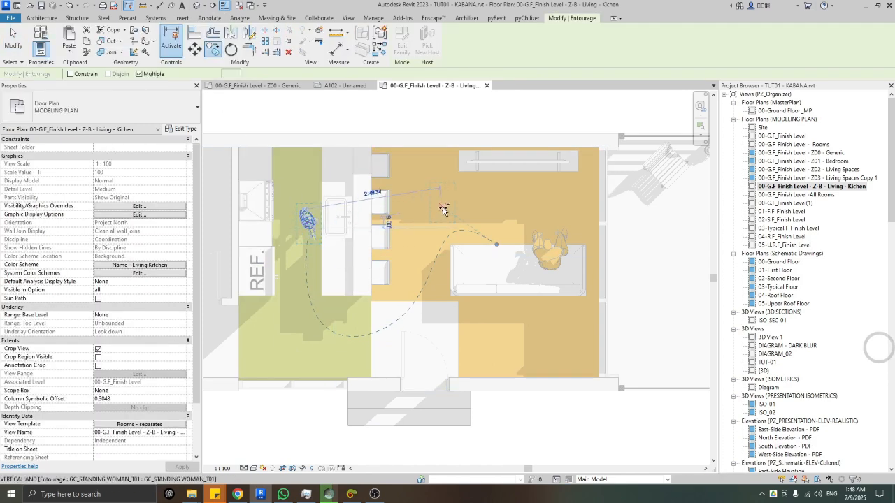
{"action": "left_click", "coordinate": [443, 207]}
{"action": "scroll", "coordinate": [446, 227], "scroll_direction": "up", "scroll_amount": 3}
{"action": "key", "text": "Escape"}
Change the copied figure's type to GC_SITTING WOMAN_T01.
{"action": "left_click", "coordinate": [98, 113]}
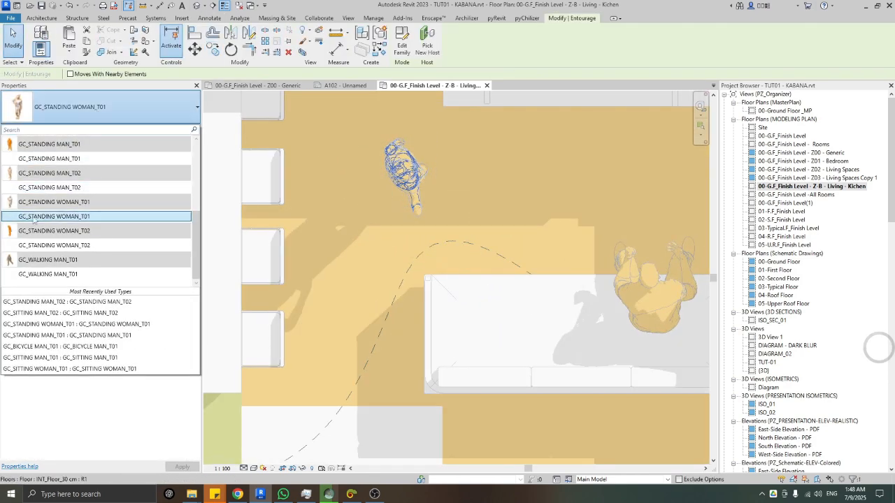
{"action": "scroll", "coordinate": [51, 159], "scroll_direction": "up", "scroll_amount": 2}
{"action": "scroll", "coordinate": [51, 159], "scroll_direction": "up", "scroll_amount": 2}
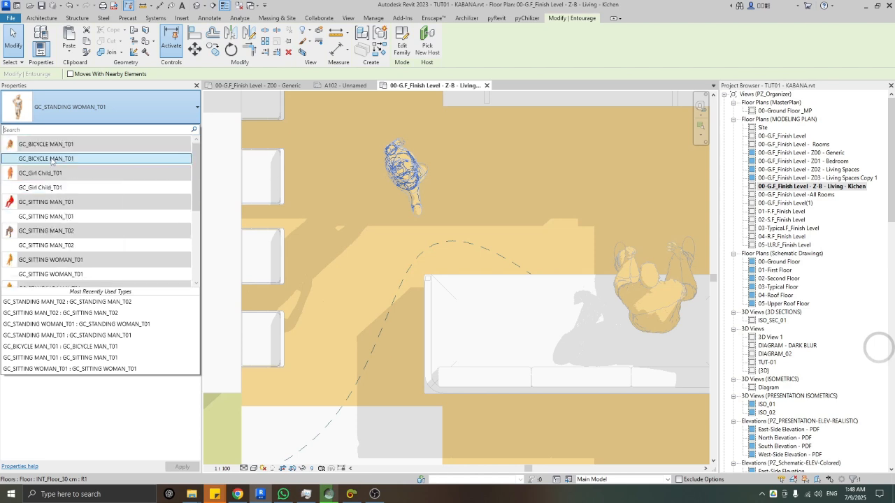
{"action": "scroll", "coordinate": [54, 185], "scroll_direction": "down", "scroll_amount": 6}
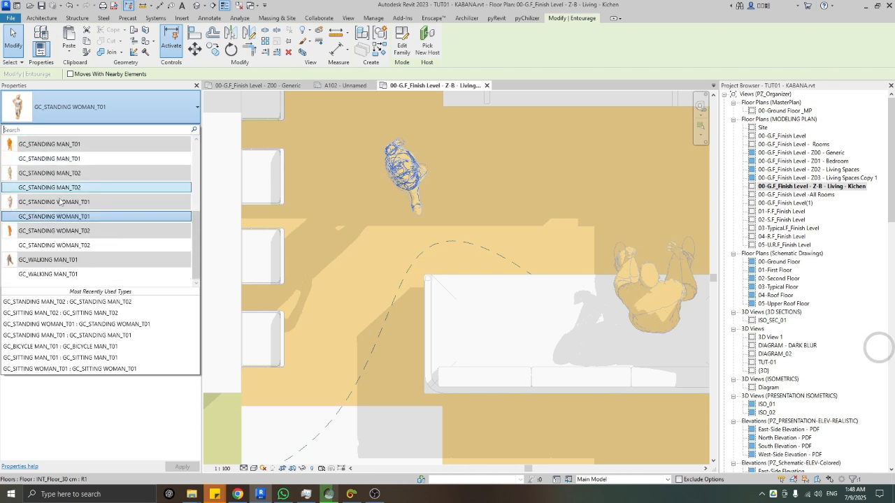
{"action": "type", "text": "woma"}
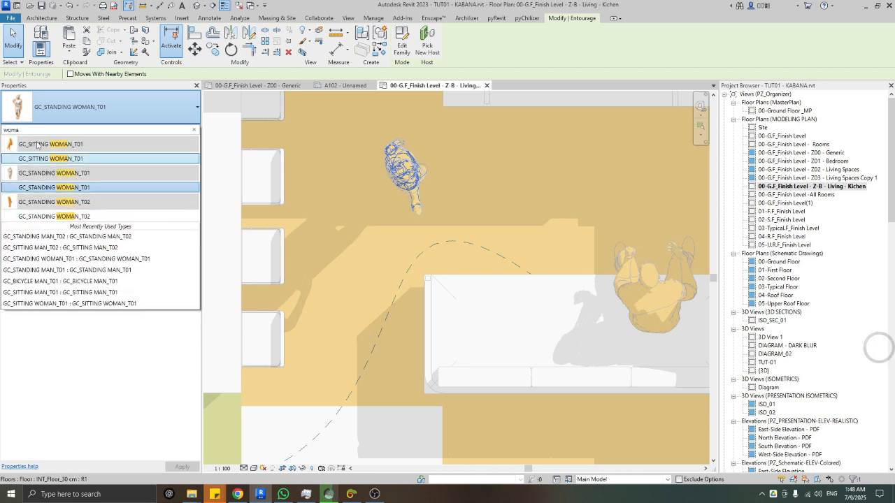
{"action": "left_click", "coordinate": [38, 158]}
Move the sitting woman onto the sofa at the end of the dashed path, beside the other seated person.
{"action": "left_click_drag", "start_coordinate": [395, 197], "coordinate": [546, 245]}
{"action": "scroll", "coordinate": [493, 246], "scroll_direction": "down", "scroll_amount": 5}
{"action": "scroll", "coordinate": [506, 277], "scroll_direction": "up", "scroll_amount": 4}
{"action": "scroll", "coordinate": [492, 245], "scroll_direction": "down", "scroll_amount": 3}
{"action": "left_click", "coordinate": [491, 254]}
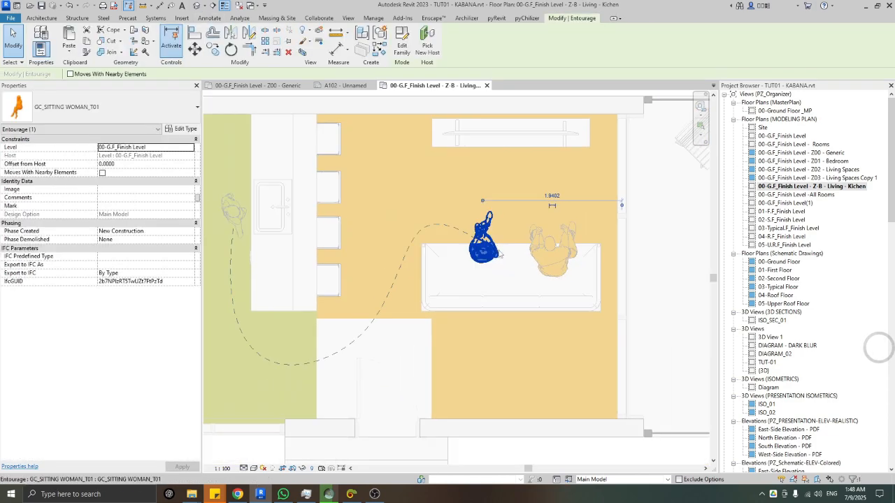
Override the sitting woman's graphics in this view with a surface transparency of 20, trying halftone before clearing it.
{"action": "key", "text": "Escape"}
{"action": "right_click", "coordinate": [490, 256]}
{"action": "mouse_move", "coordinate": [549, 318]}
{"action": "left_click", "coordinate": [618, 319]}
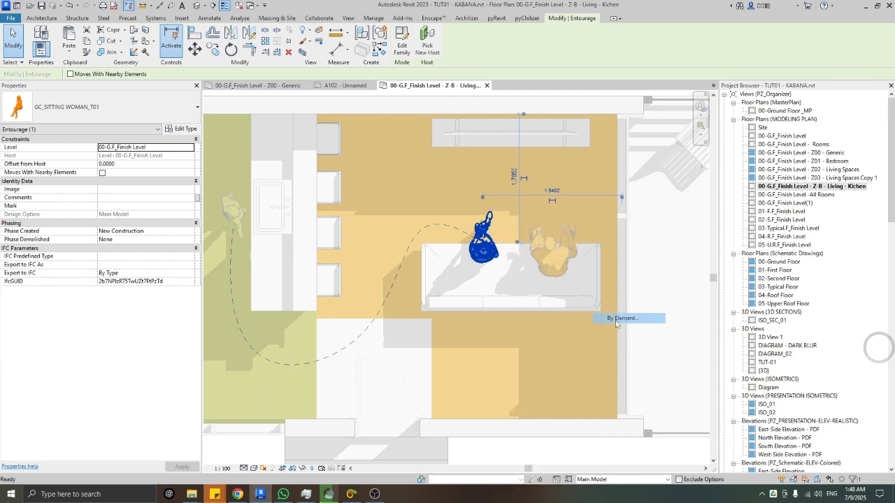
{"action": "left_click", "coordinate": [236, 78]}
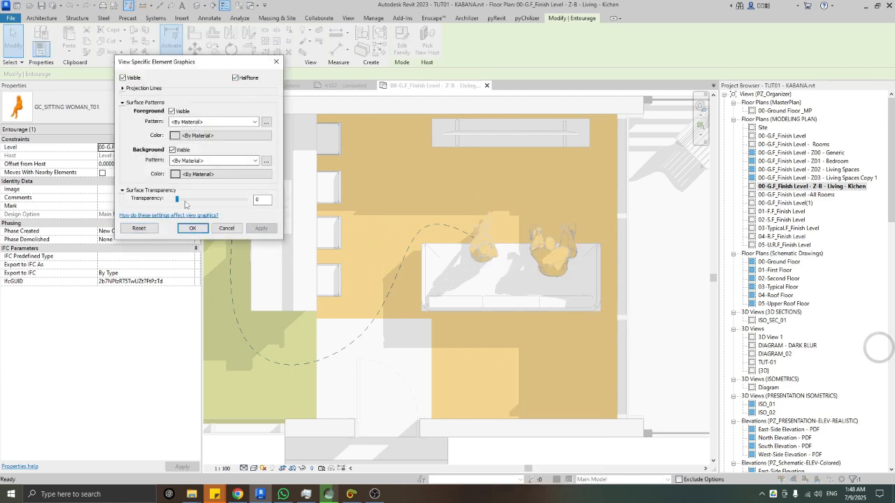
{"action": "left_click_drag", "start_coordinate": [184, 200], "coordinate": [191, 200]}
{"action": "left_click", "coordinate": [261, 228]}
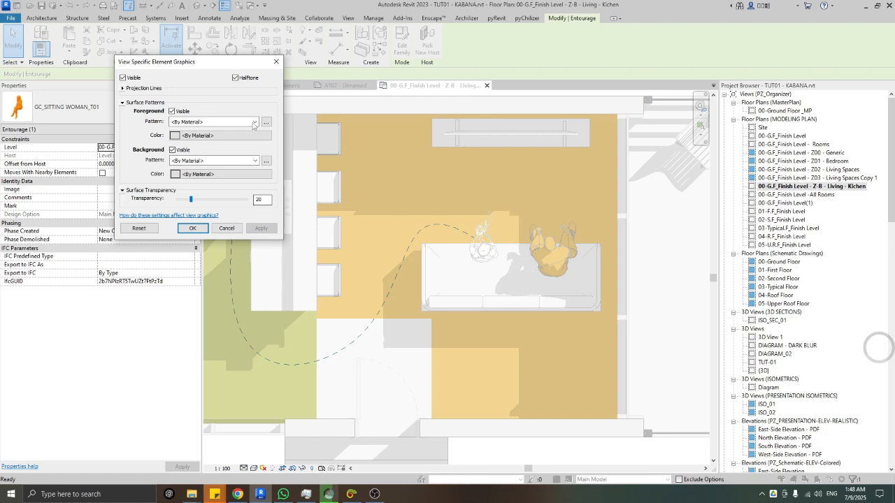
{"action": "left_click", "coordinate": [236, 77]}
{"action": "left_click", "coordinate": [261, 229]}
{"action": "left_click", "coordinate": [186, 231]}
Place the INDOOR LIFE STYLE heading and its three bullet notes beneath the plan.
{"action": "scroll", "coordinate": [341, 260], "scroll_direction": "down", "scroll_amount": 3}
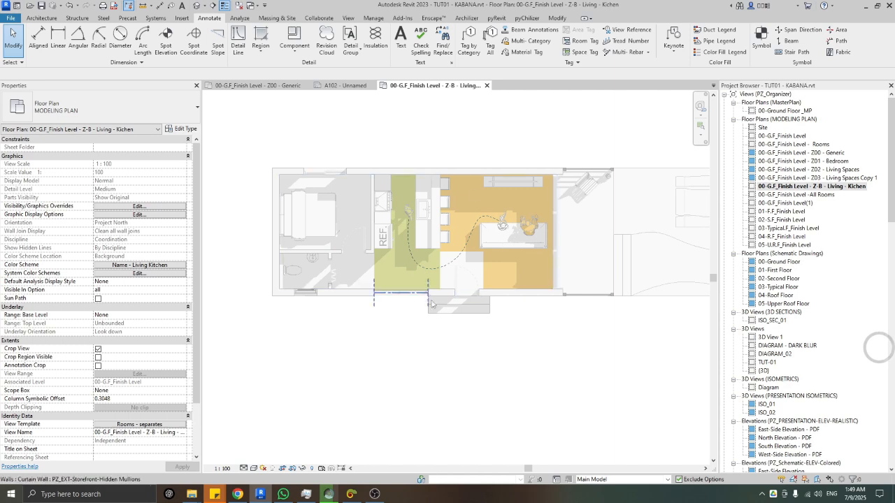
{"action": "scroll", "coordinate": [419, 245], "scroll_direction": "down", "scroll_amount": 1}
{"action": "scroll", "coordinate": [433, 246], "scroll_direction": "up", "scroll_amount": 2}
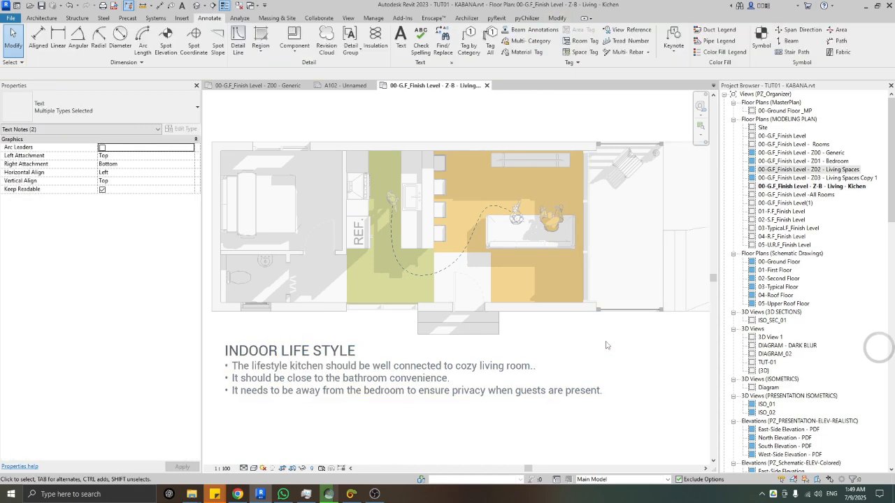
{"action": "left_click", "coordinate": [606, 345]}
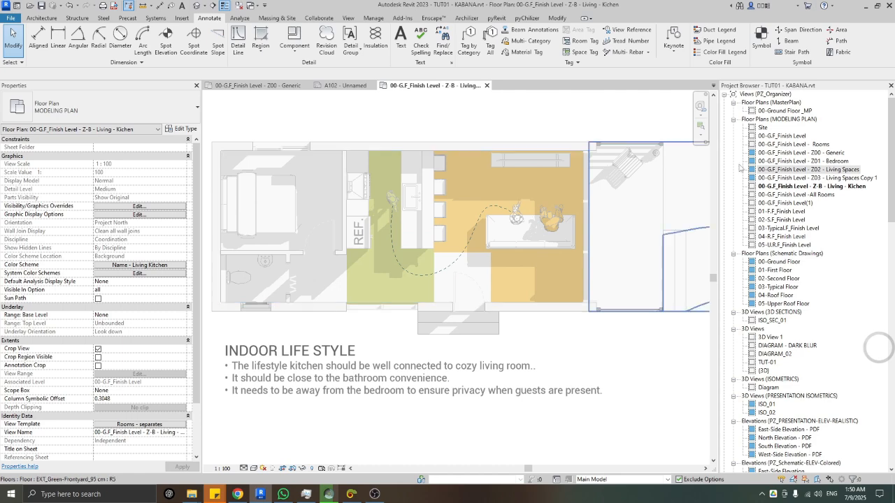
Duplicate the Z-B - Living - Kichen floor plan without its notes and rename the copy 00-G.F_Finish Level - Z-B - Gathering.
{"action": "scroll", "coordinate": [571, 130], "scroll_direction": "down", "scroll_amount": 2}
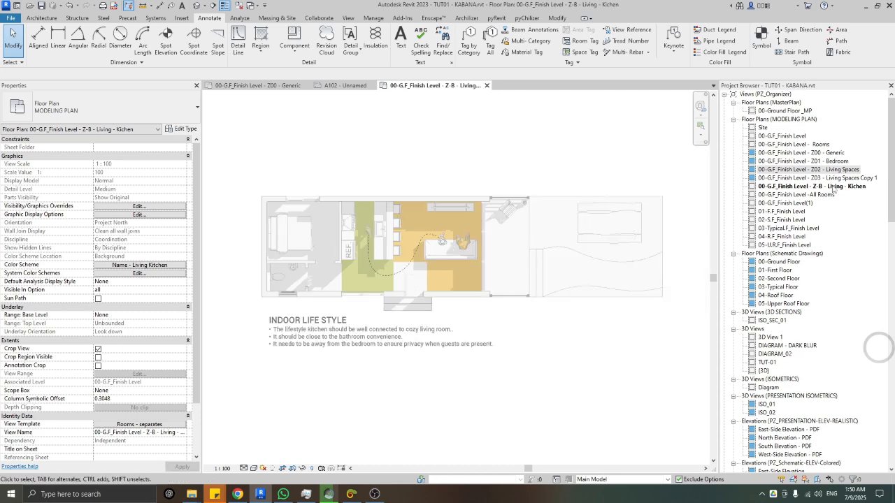
{"action": "right_click", "coordinate": [746, 186]}
{"action": "mouse_move", "coordinate": [779, 260]}
{"action": "left_click", "coordinate": [671, 259]}
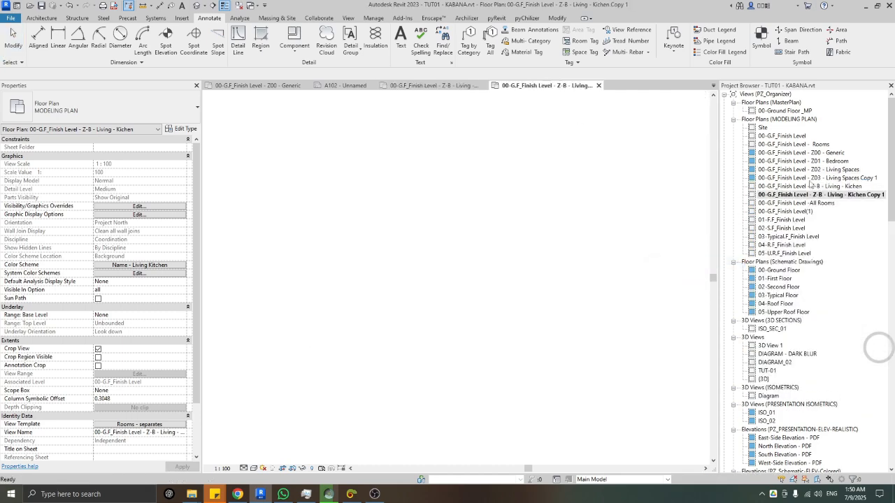
{"action": "key", "text": "F2"}
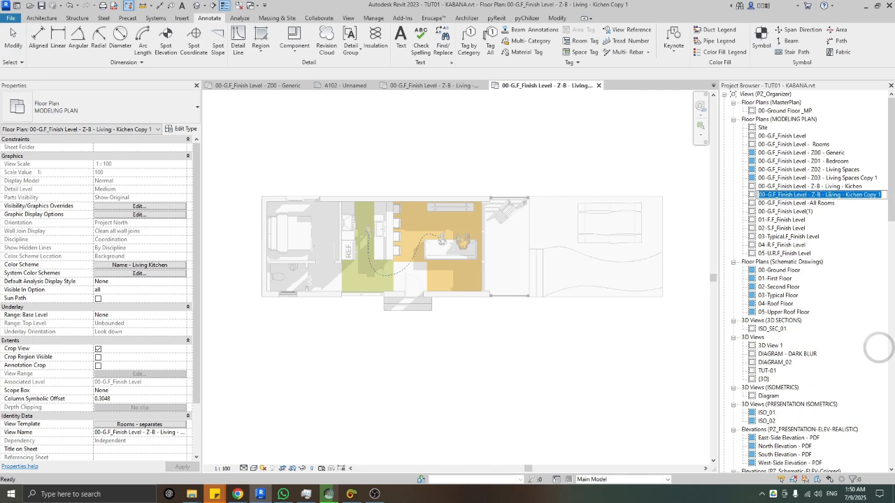
{"action": "left_click_drag", "start_coordinate": [826, 195], "coordinate": [883, 196]}
{"action": "type", "text": "Gather"}
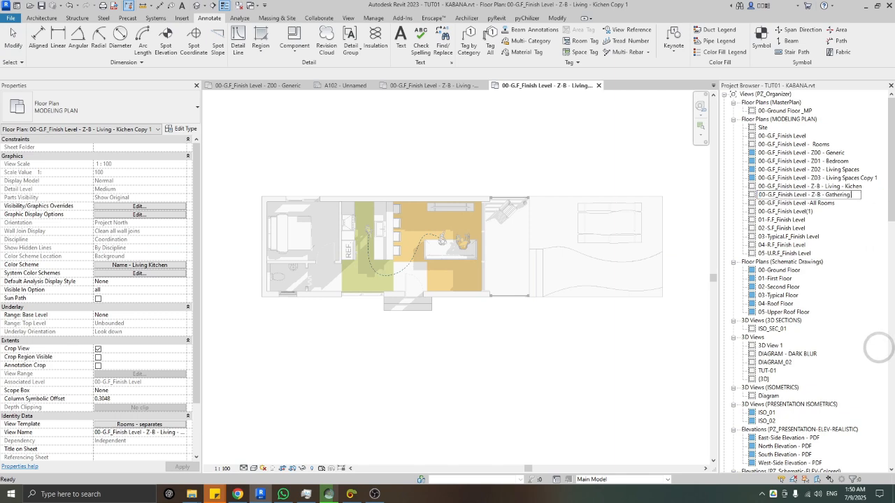
{"action": "key", "text": "Return"}
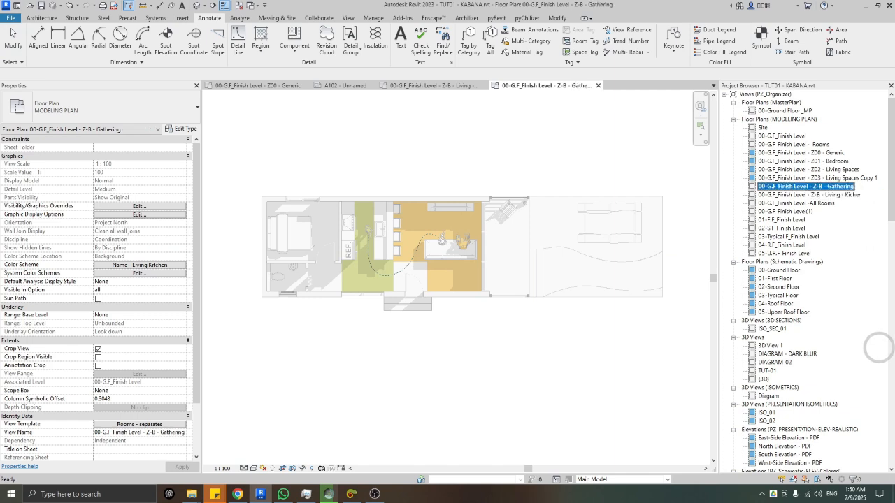
{"action": "left_click", "coordinate": [517, 182]}
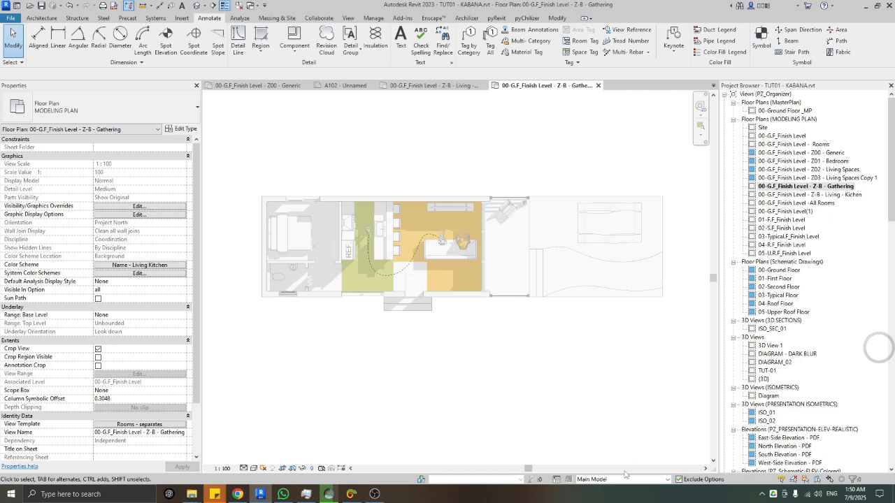
Duplicate the Name - Living Kitchen room color scheme as Name - gathering mode.
{"action": "left_click", "coordinate": [167, 265]}
{"action": "left_click", "coordinate": [65, 294]}
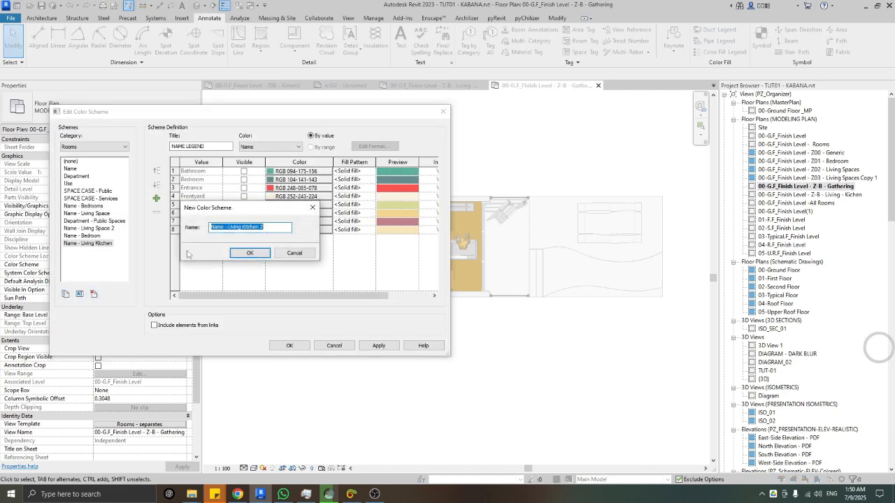
{"action": "left_click", "coordinate": [229, 228]}
{"action": "type", "text": "gathering mode"}
{"action": "key", "text": "Return"}
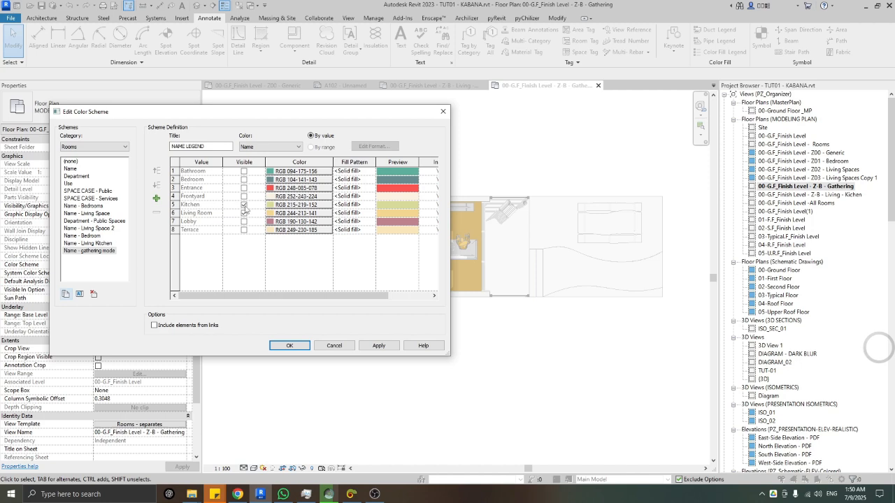
In the Name - gathering mode scheme, hide the Kitchen color, show Frontyard and Terrace, and apply the scheme to the plan.
{"action": "left_click", "coordinate": [244, 205]}
{"action": "left_click", "coordinate": [209, 214]}
{"action": "left_click", "coordinate": [243, 196]}
{"action": "left_click", "coordinate": [378, 345]}
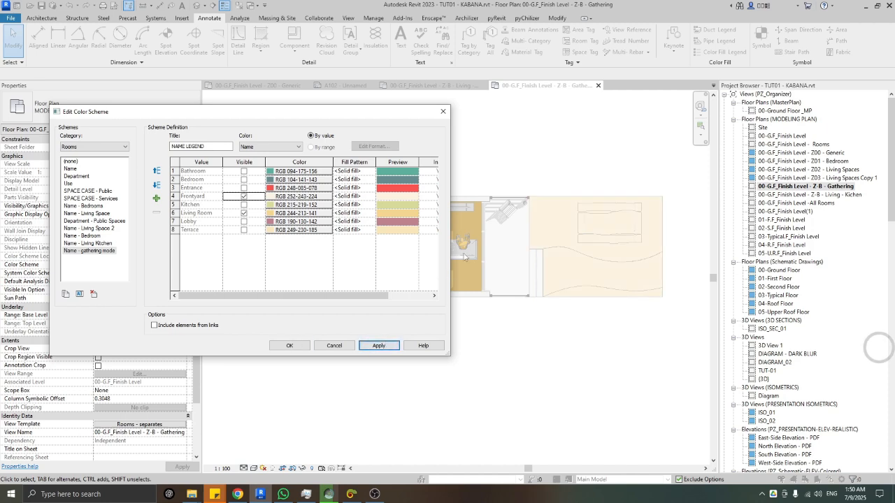
{"action": "left_click", "coordinate": [243, 229]}
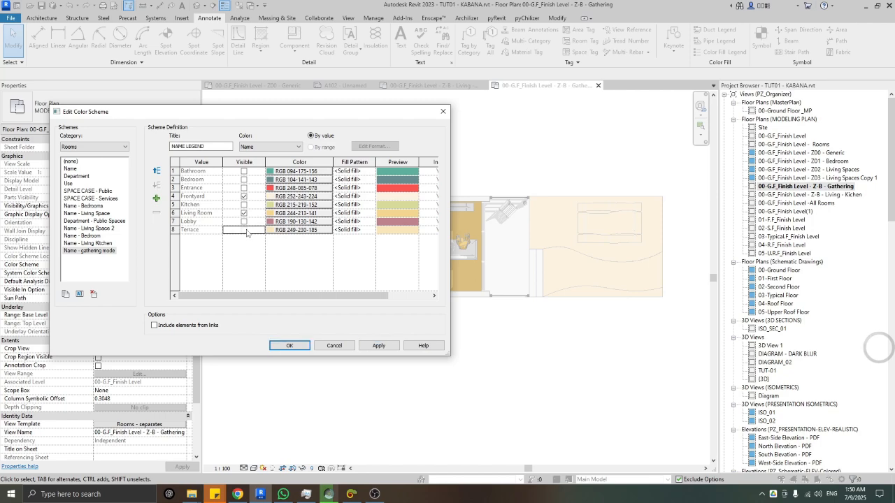
{"action": "left_click", "coordinate": [378, 346]}
{"action": "left_click", "coordinate": [289, 346]}
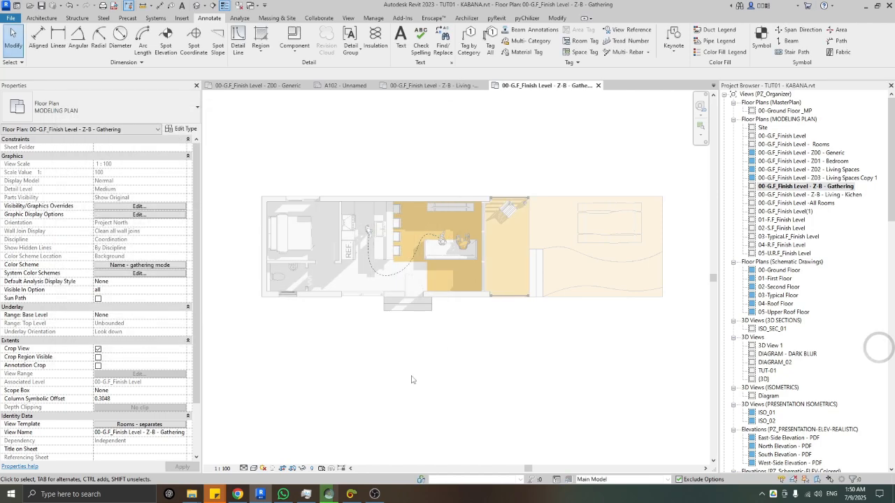
{"action": "scroll", "coordinate": [447, 279], "scroll_direction": "up", "scroll_amount": 3}
{"action": "scroll", "coordinate": [476, 265], "scroll_direction": "down", "scroll_amount": 3}
{"action": "scroll", "coordinate": [476, 264], "scroll_direction": "up", "scroll_amount": 2}
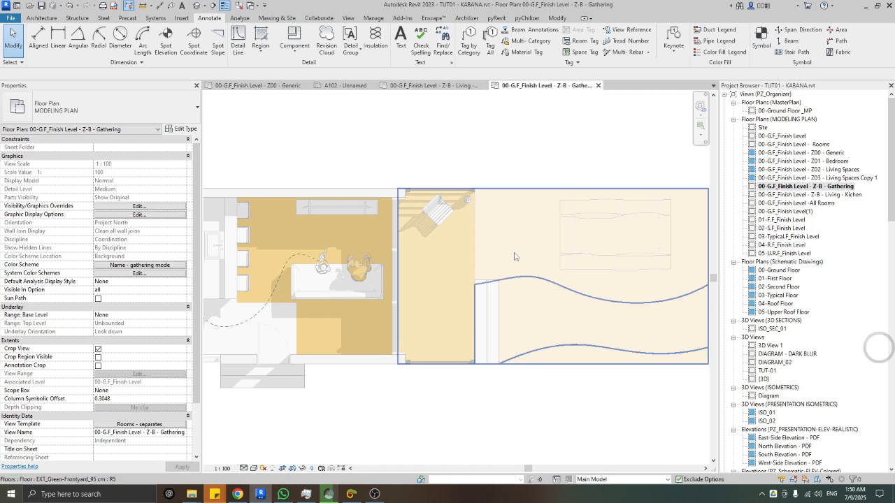
{"action": "scroll", "coordinate": [531, 231], "scroll_direction": "down", "scroll_amount": 1}
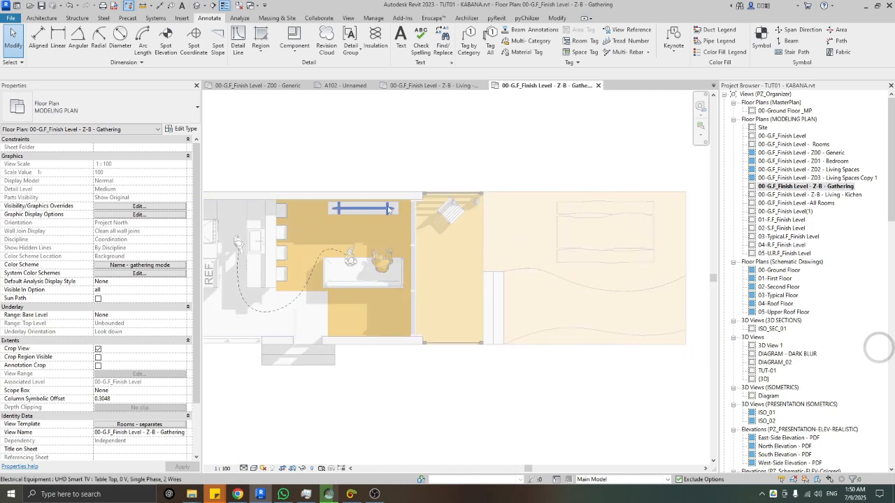
{"action": "middle_click_drag", "start_coordinate": [381, 241], "coordinate": [406, 229]}
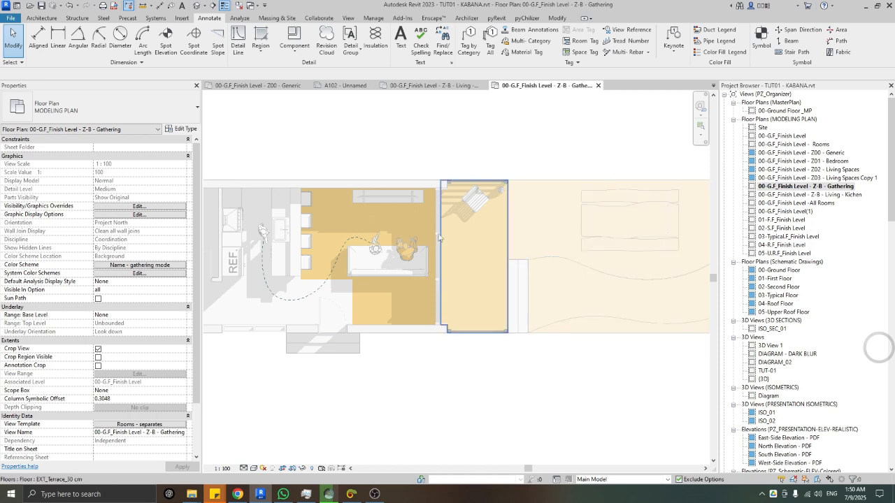
{"action": "scroll", "coordinate": [443, 194], "scroll_direction": "down", "scroll_amount": 3}
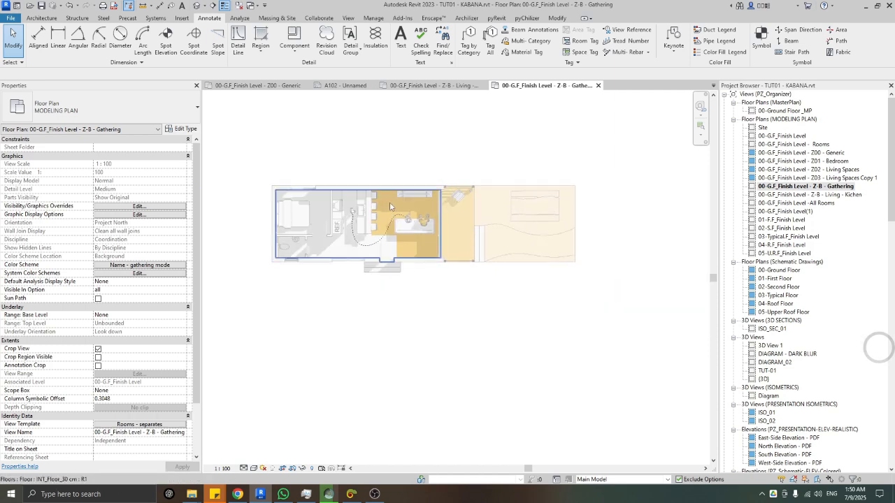
{"action": "scroll", "coordinate": [424, 155], "scroll_direction": "up", "scroll_amount": 3}
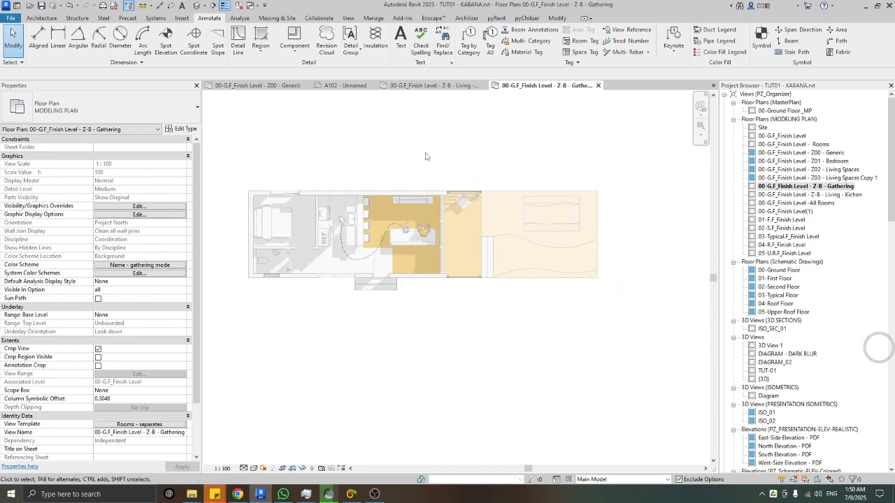
Set the Persons design option of the Gathering plan to Living Outdoor in its visibility overrides.
{"action": "key", "text": "v"}
{"action": "key", "text": "v"}
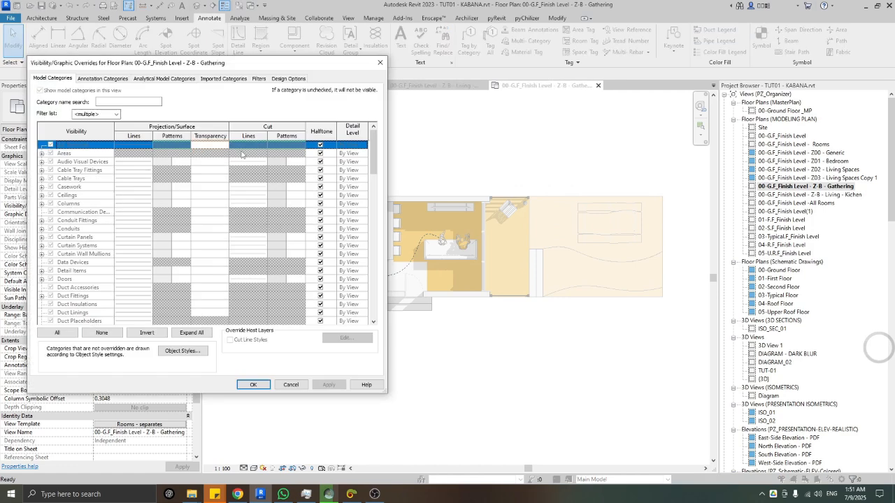
{"action": "left_click", "coordinate": [295, 79]}
{"action": "left_click", "coordinate": [328, 105]}
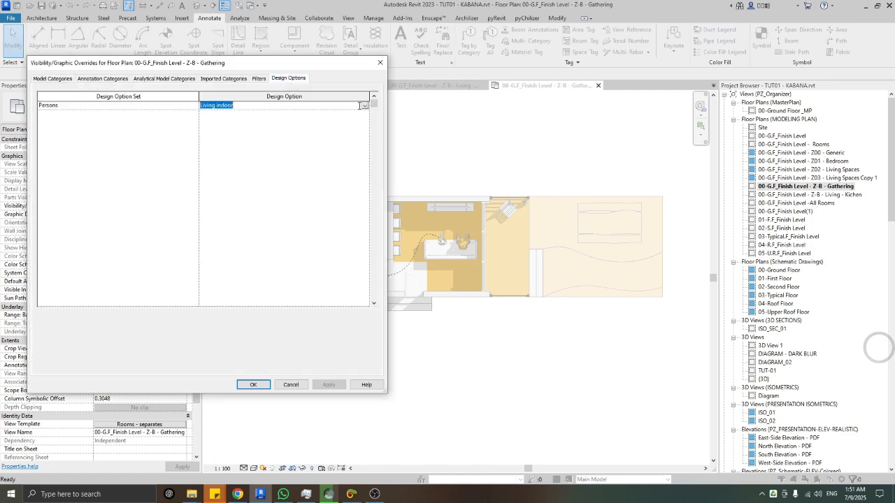
{"action": "left_click", "coordinate": [364, 105]}
{"action": "left_click", "coordinate": [231, 135]}
{"action": "left_click", "coordinate": [253, 384]}
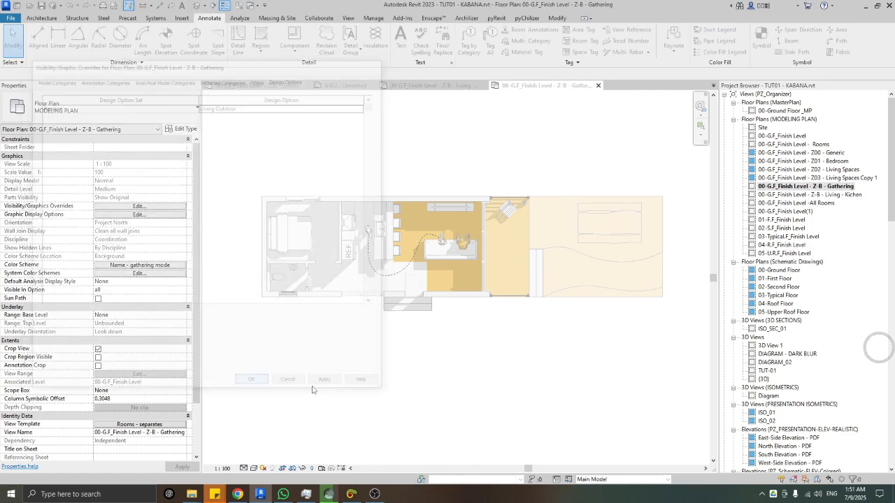
Delete the dashed path line and copy the Living Space with Outdoor Area notes from the Z03 - Living Spaces Copy 1 view beneath the plan.
{"action": "left_click", "coordinate": [426, 243]}
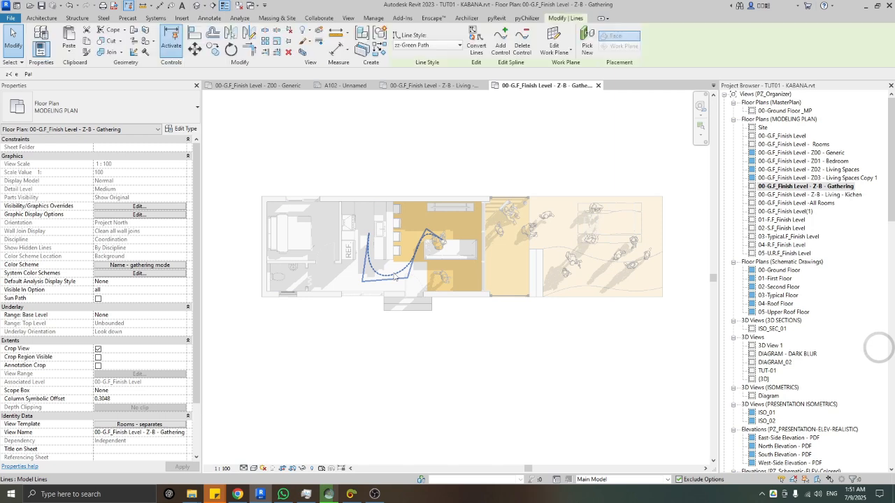
{"action": "key", "text": "Delete"}
{"action": "middle_click", "coordinate": [525, 187]}
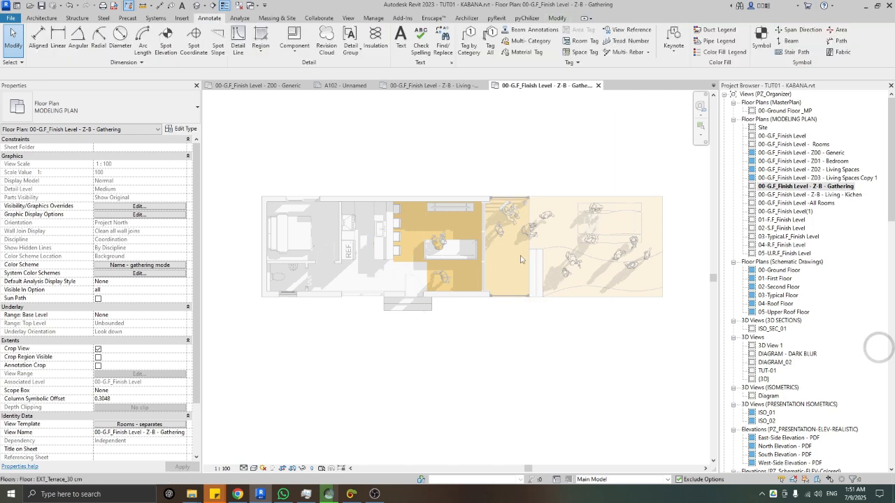
{"action": "scroll", "coordinate": [521, 258], "scroll_direction": "up", "scroll_amount": 1}
{"action": "middle_click_drag", "start_coordinate": [522, 258], "coordinate": [477, 246]}
{"action": "middle_click", "coordinate": [508, 156]}
{"action": "middle_click", "coordinate": [508, 156]}
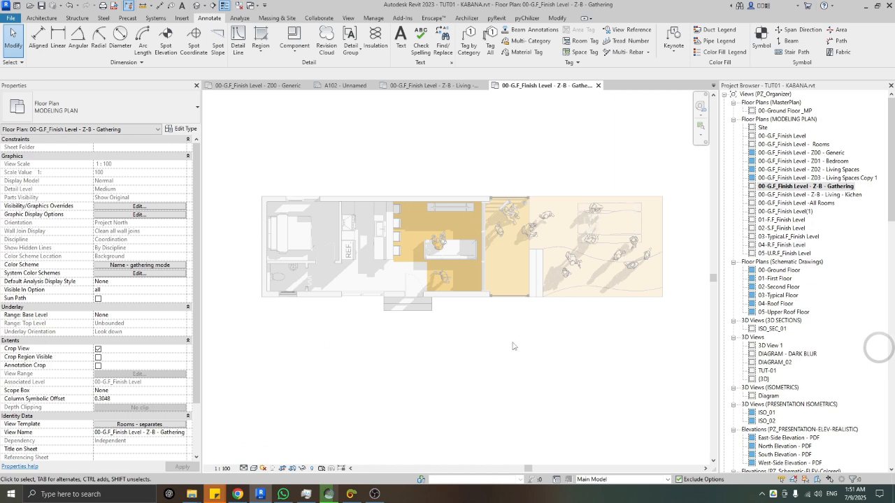
{"action": "left_click", "coordinate": [839, 178]}
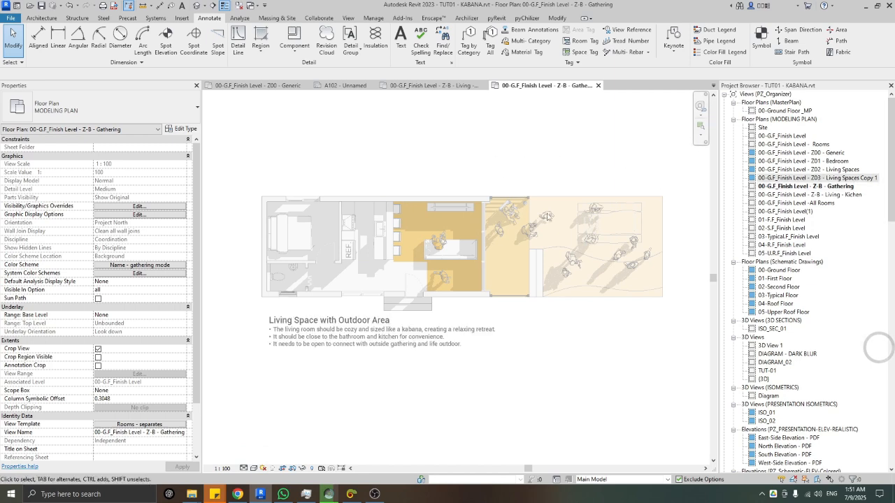
Create a new sheet without a titleblock, and close its view.
{"action": "key", "text": "n"}
{"action": "key", "text": "s"}
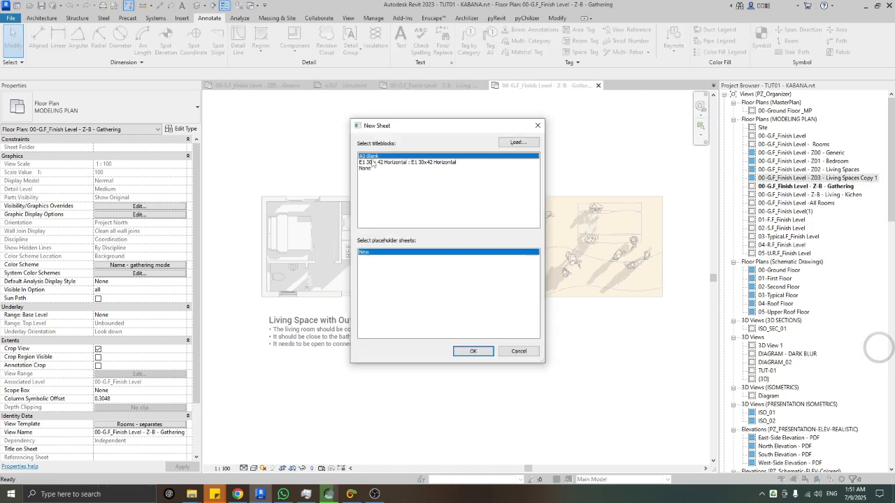
{"action": "left_click", "coordinate": [368, 168]}
{"action": "left_click", "coordinate": [460, 352]}
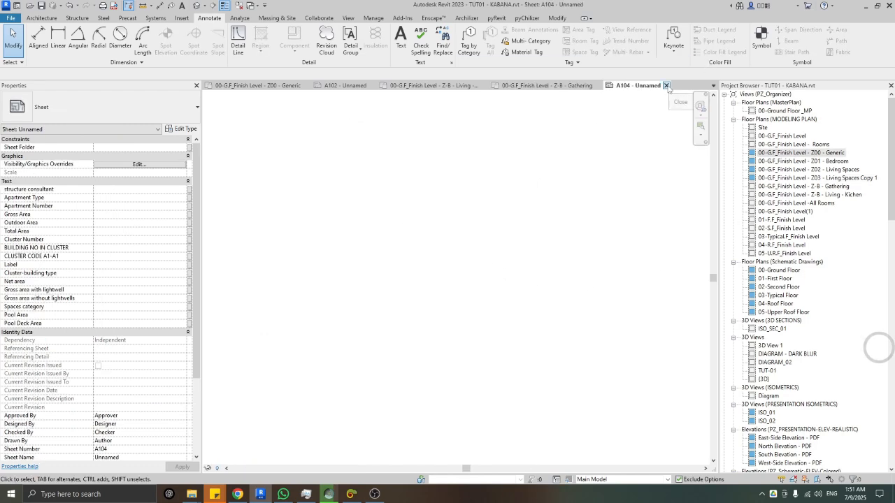
{"action": "left_click", "coordinate": [666, 85]}
Switch to sheet A102 and leave the activated generic plan viewport to review all four zoning diagrams together.
{"action": "left_click", "coordinate": [346, 85]}
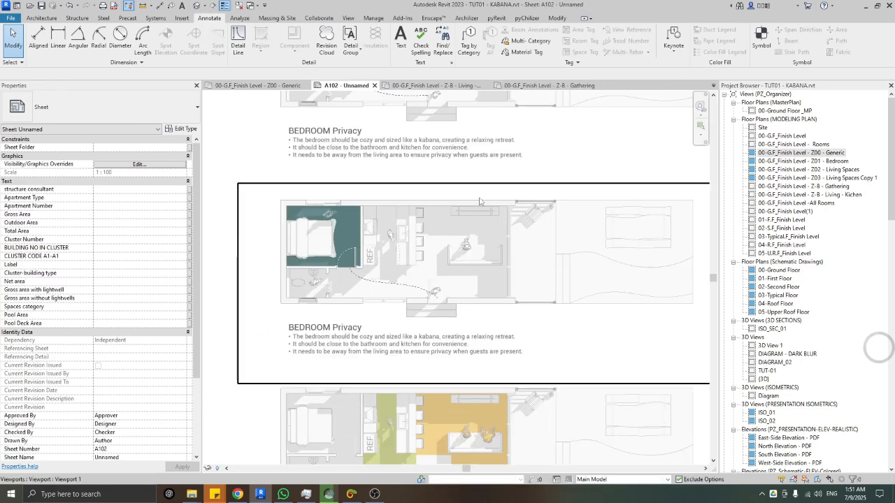
{"action": "scroll", "coordinate": [482, 200], "scroll_direction": "down", "scroll_amount": 3}
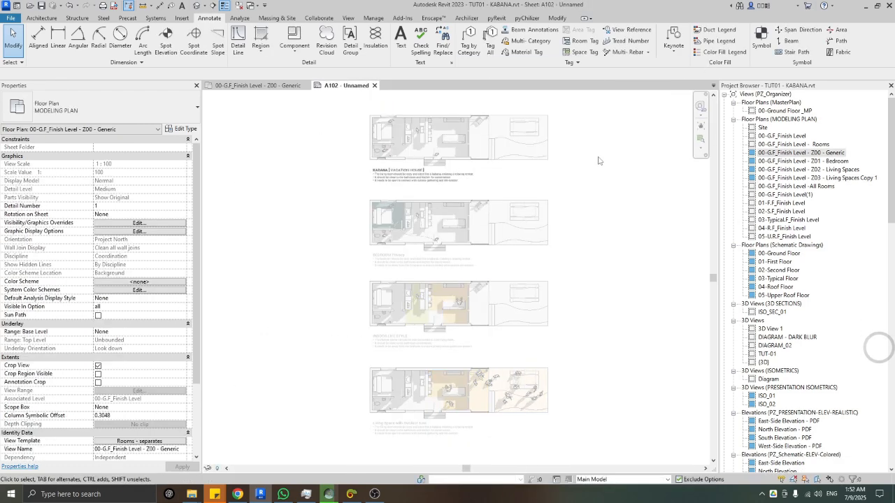
{"action": "double_click", "coordinate": [629, 193]}
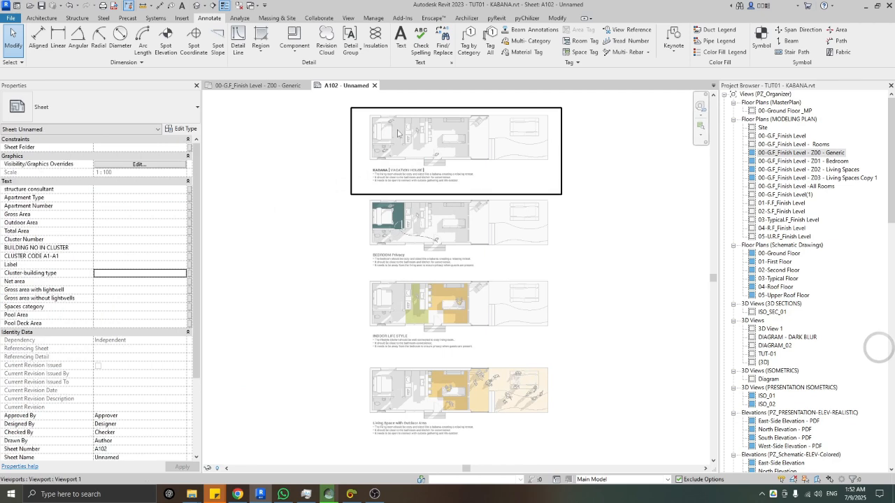